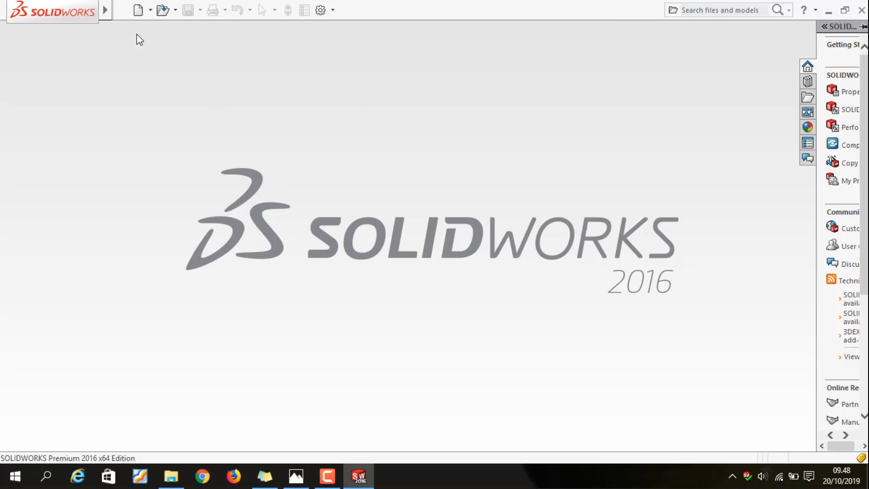
- Create a new part document
click(139, 16)
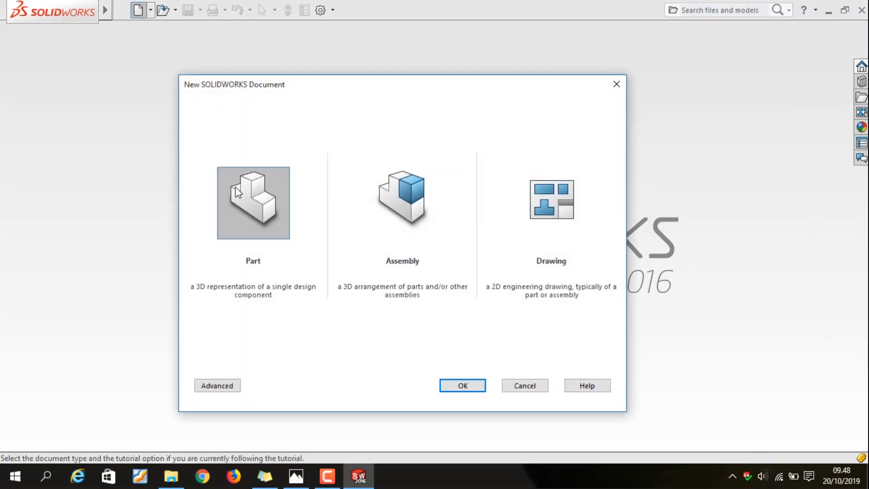
click(472, 388)
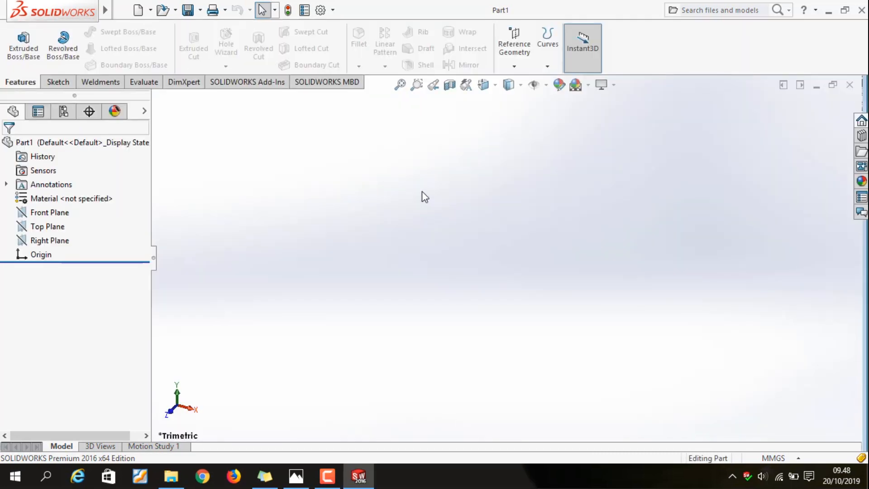
- Copy the reference drawing image Screenshot (188).png from the photo viewer and paste it into the new part
click(300, 467)
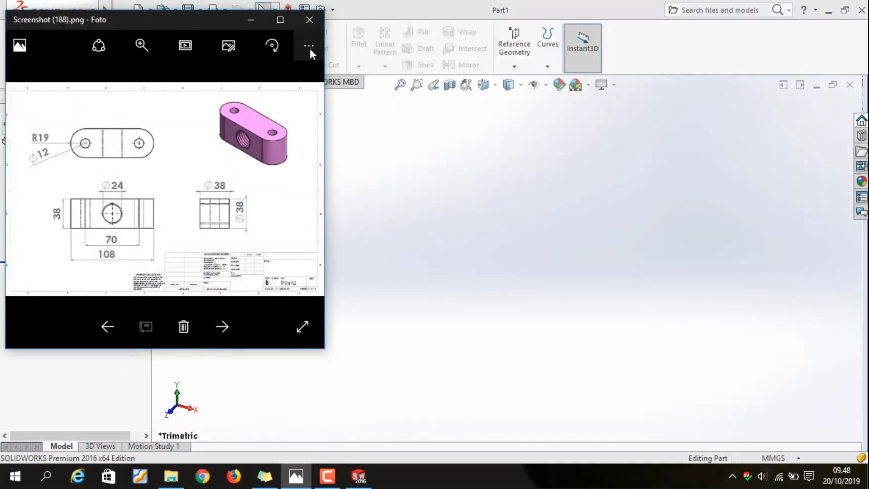
click(309, 48)
click(287, 124)
click(251, 20)
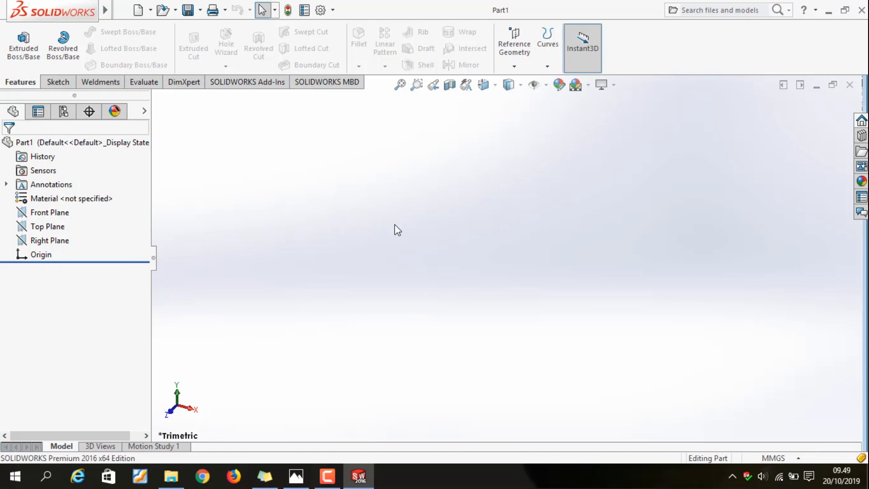
key(ctrl+v)
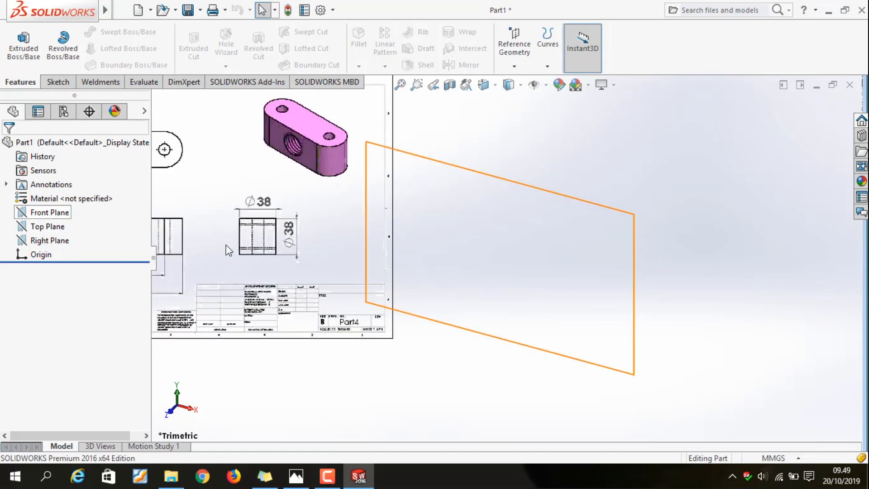
- Move the pasted reference drawing further left, clear of the modelling planes
scroll(479, 315, up, 3)
click(403, 237)
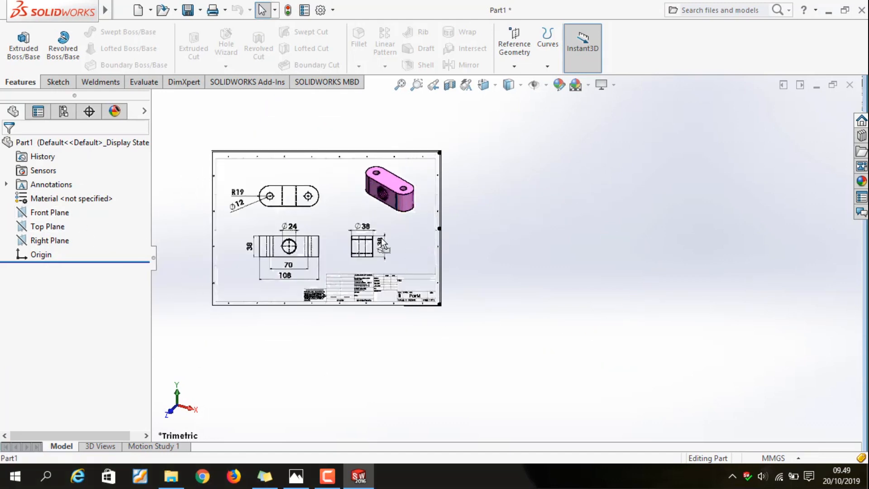
drag(442, 244, 400, 243)
click(435, 245)
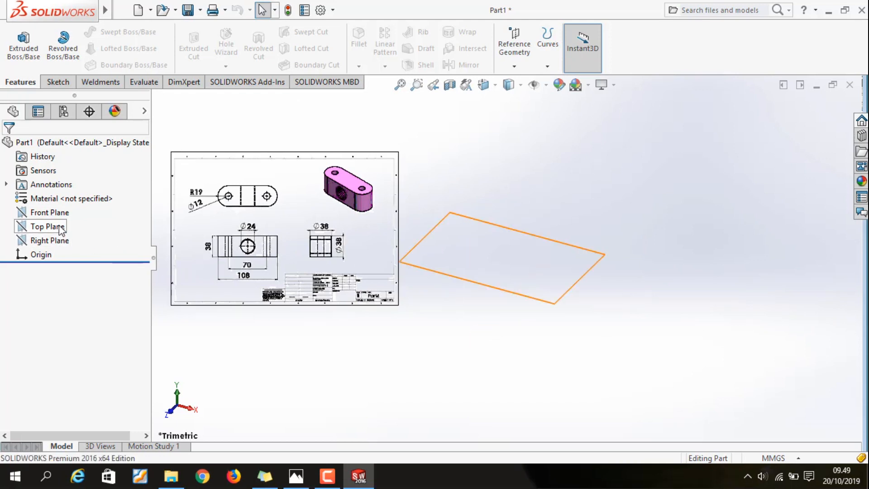
- Start a new sketch on the Top Plane
click(48, 226)
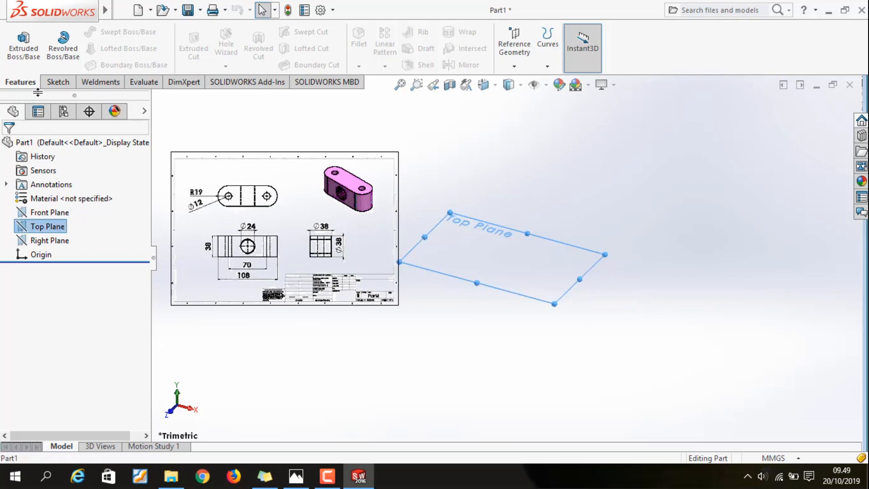
click(52, 83)
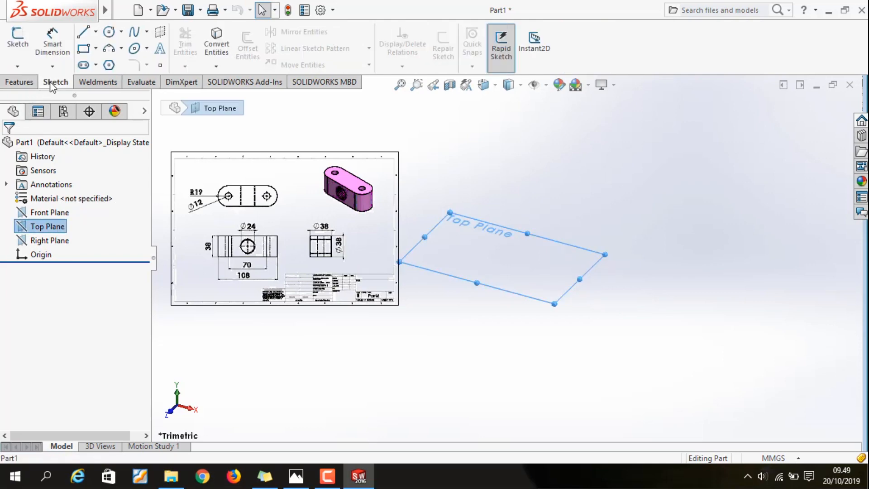
click(17, 40)
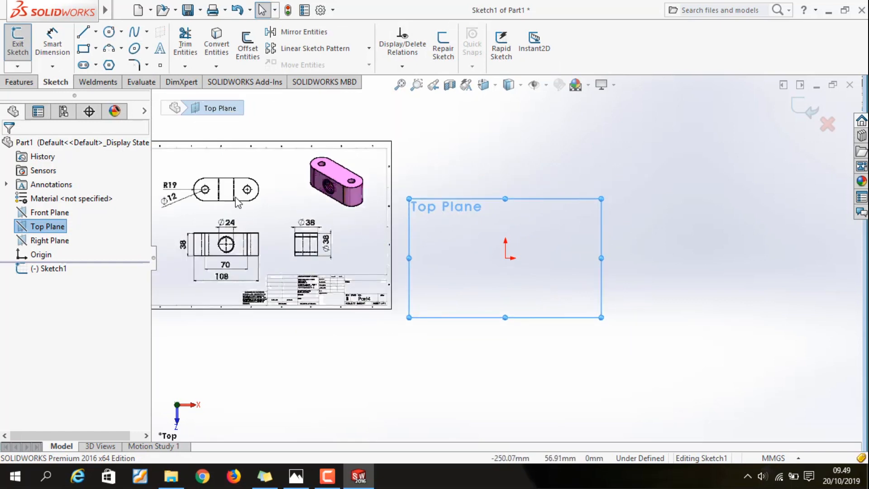
- Sketch a horizontal straight slot starting at the origin, with about 93 mm between its arc centres
click(95, 67)
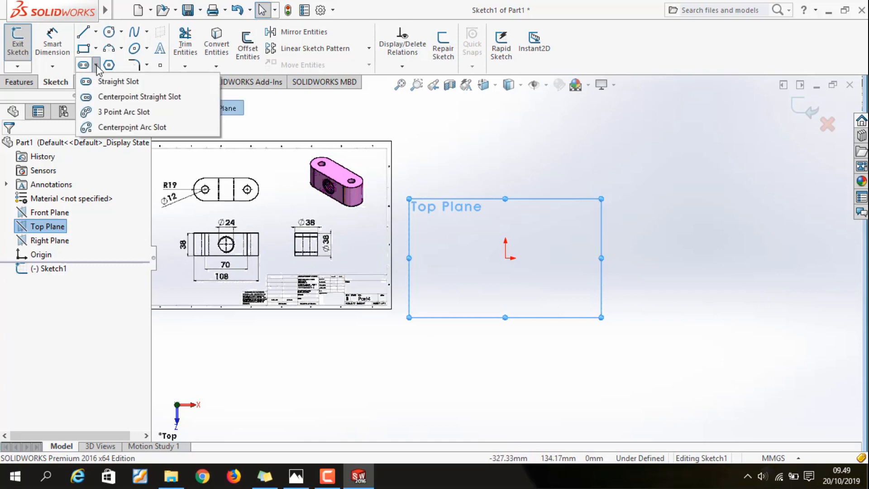
click(109, 84)
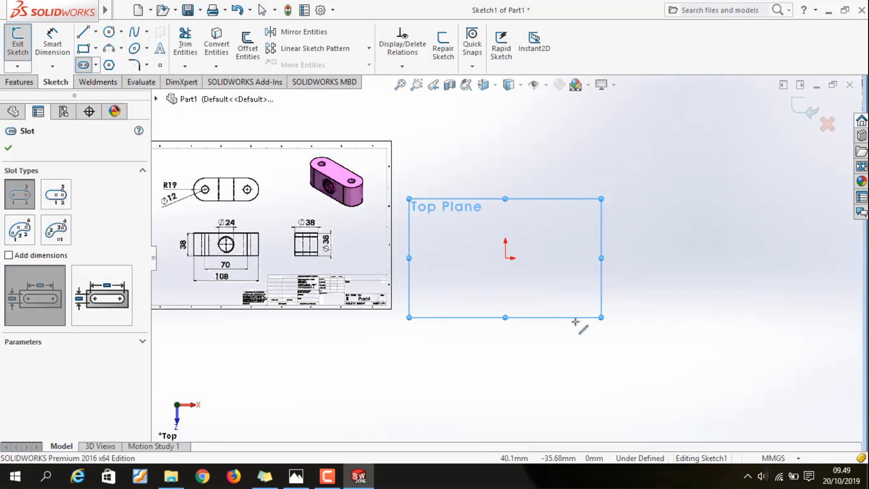
click(505, 258)
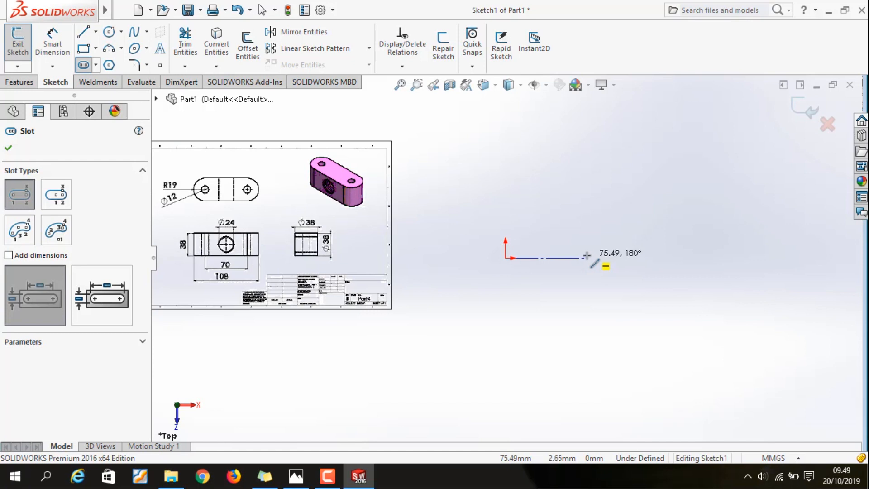
scroll(587, 255, up, 3)
scroll(586, 254, down, 4)
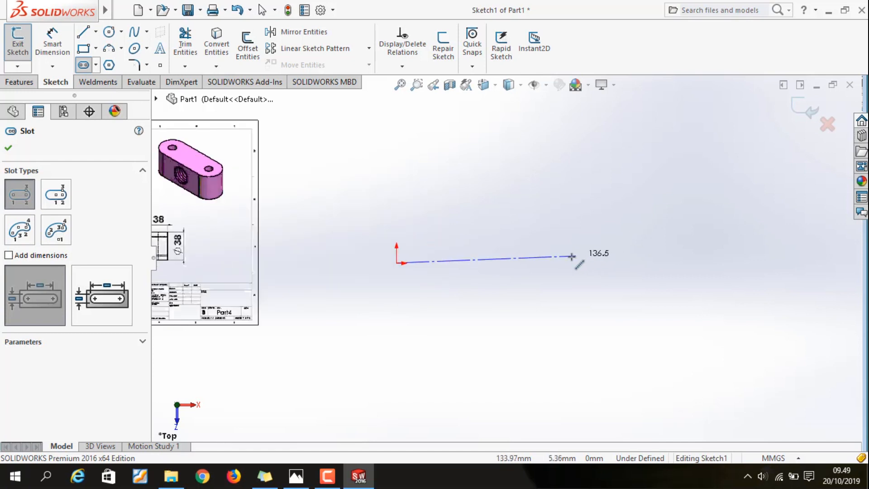
click(520, 263)
click(536, 245)
click(541, 235)
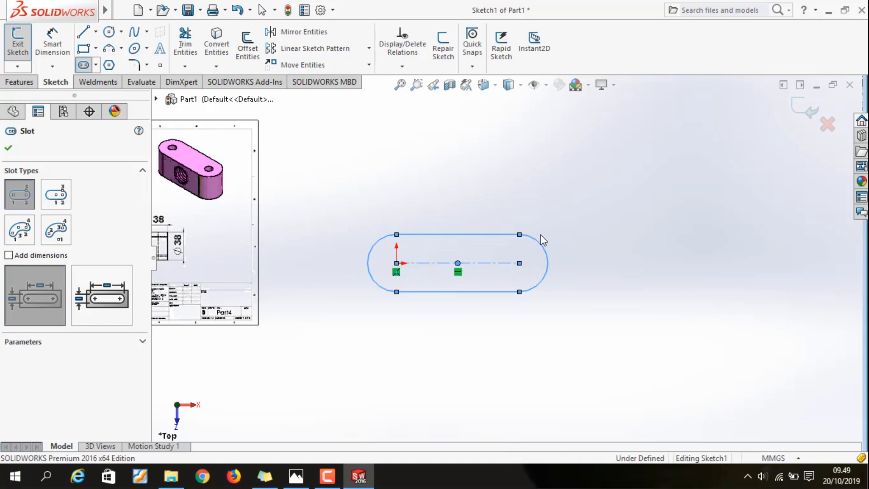
- Dimension the distance between the slot's arc centres as 70 mm
click(60, 41)
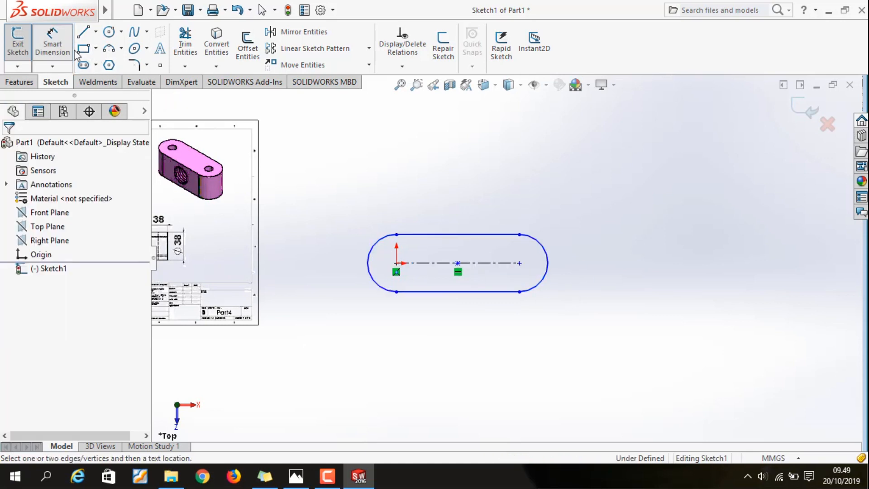
click(487, 264)
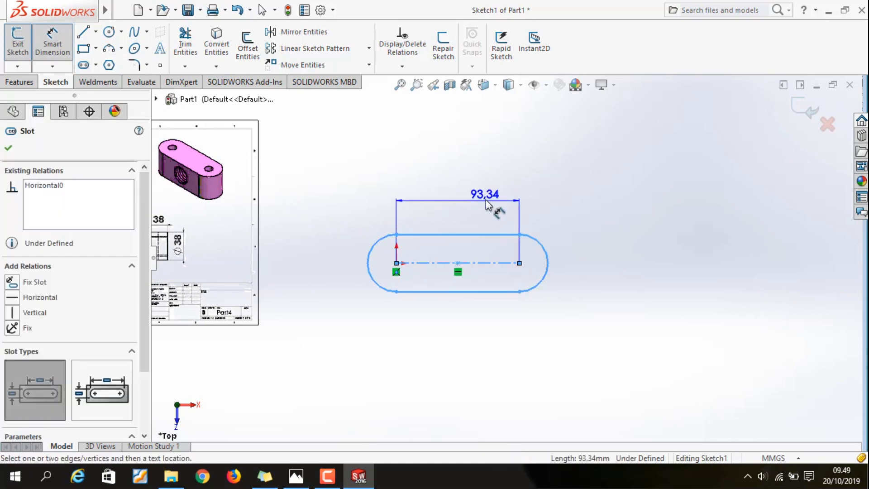
click(498, 201)
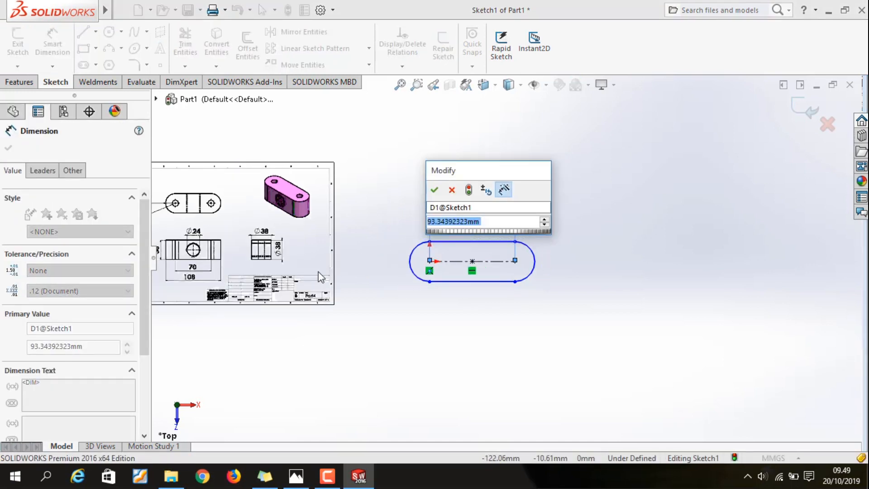
text(70)
key(Return)
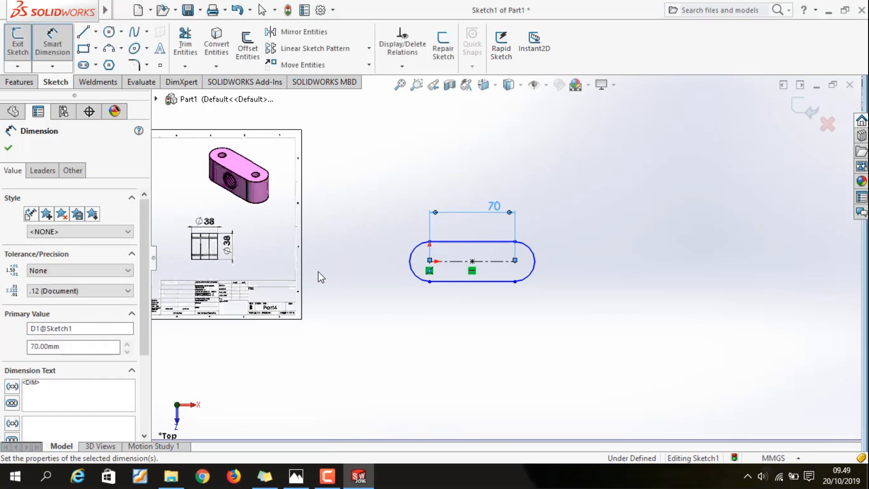
- Dimension the radius of the slot's right end arc as 19 mm
click(533, 270)
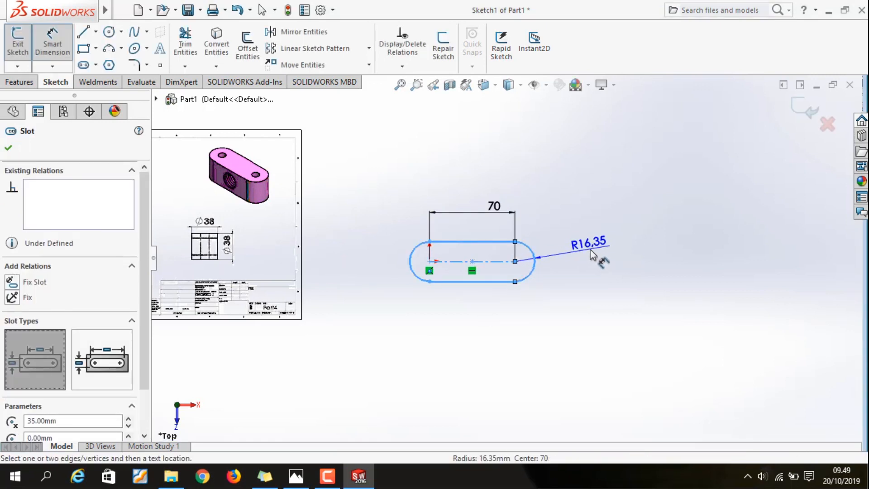
click(590, 249)
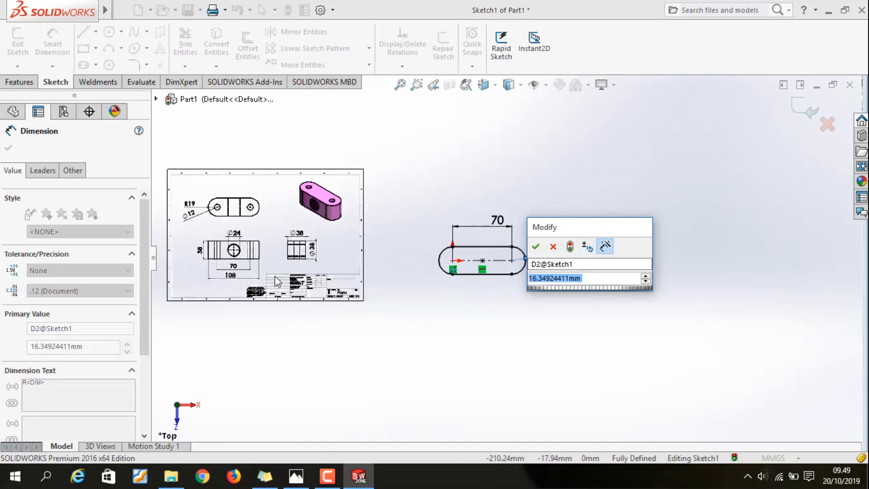
scroll(215, 279, down, 1)
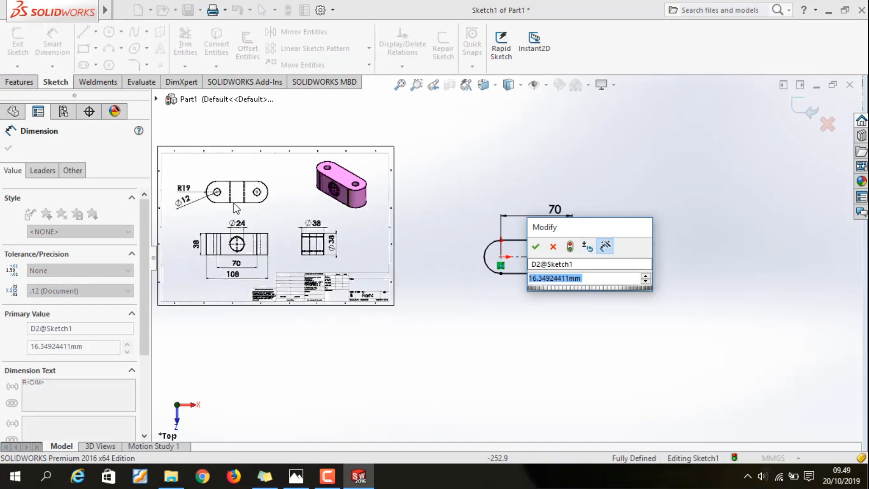
text(19)
key(Return)
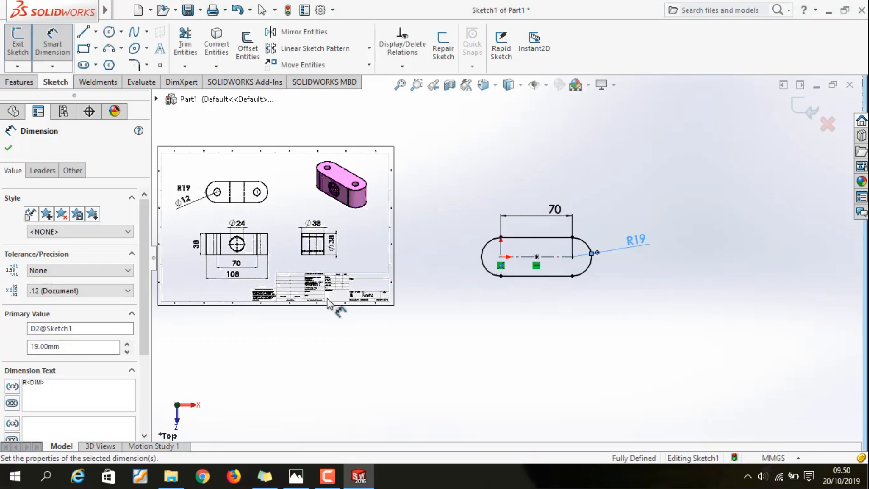
click(52, 41)
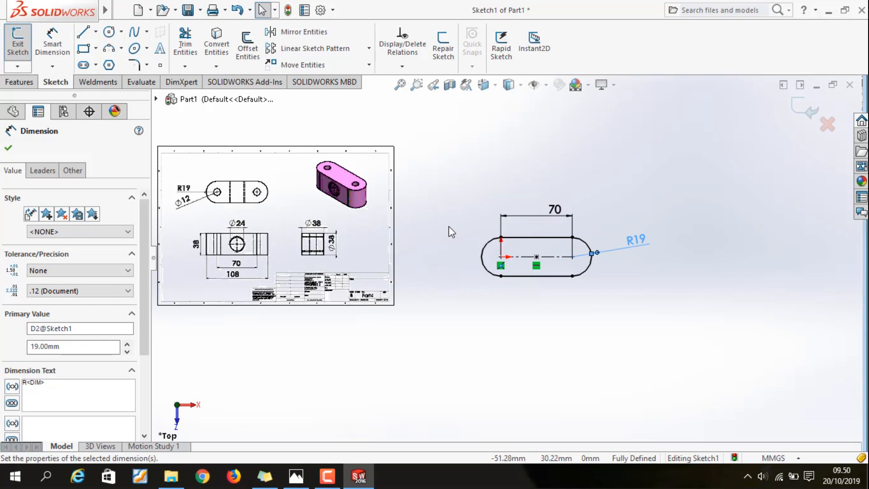
- Draw two circles of about 10 mm radius, one centred on each of the slot's arc centres
click(110, 33)
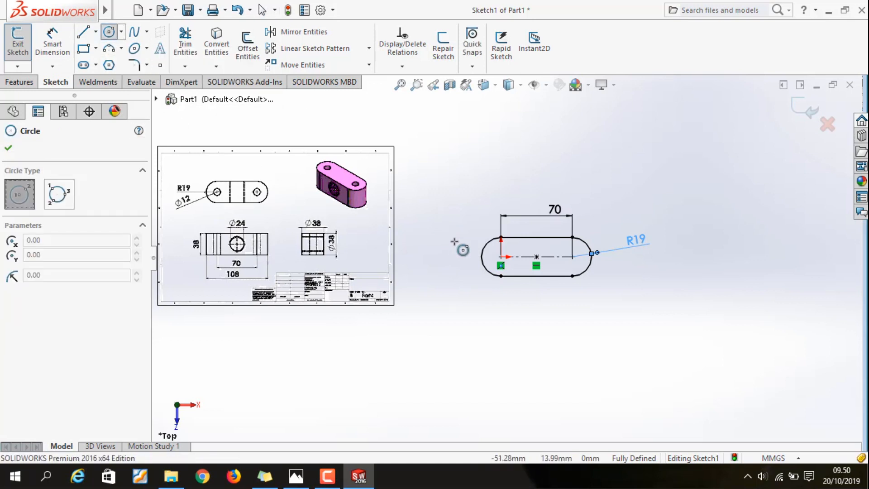
click(501, 257)
click(507, 252)
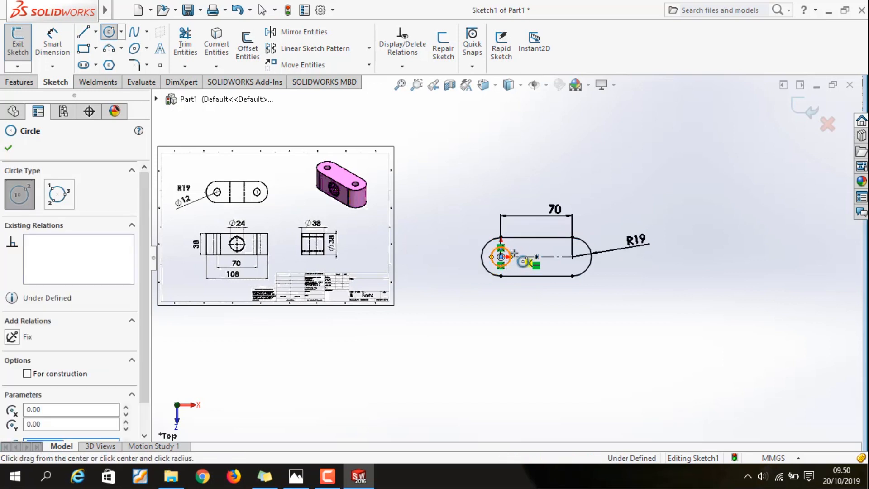
click(573, 257)
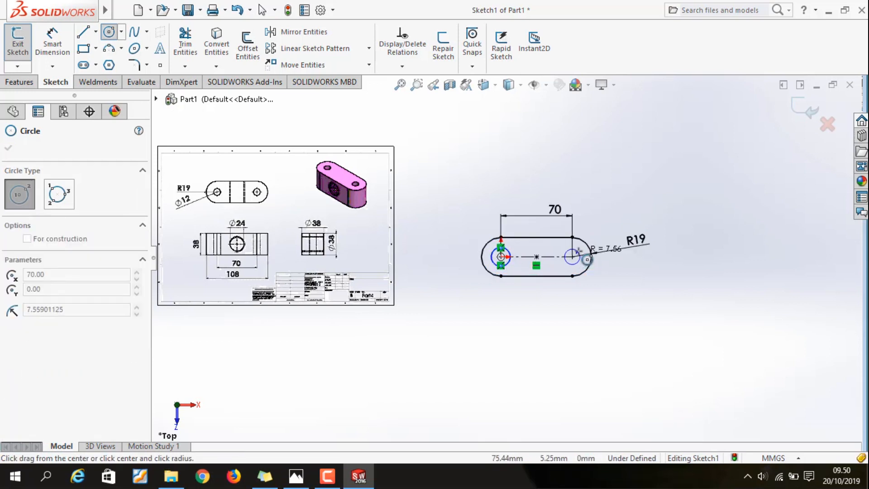
click(583, 256)
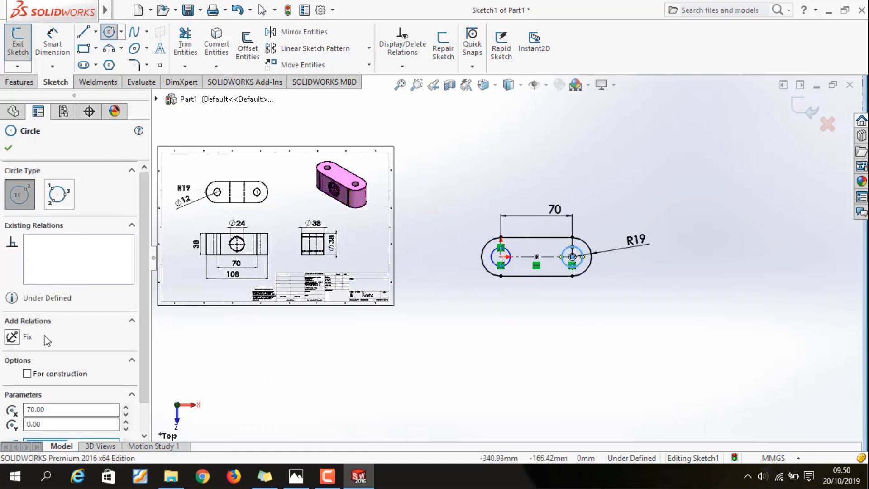
- Set the radius of the circle at the slot's right end to 6 mm
click(71, 439)
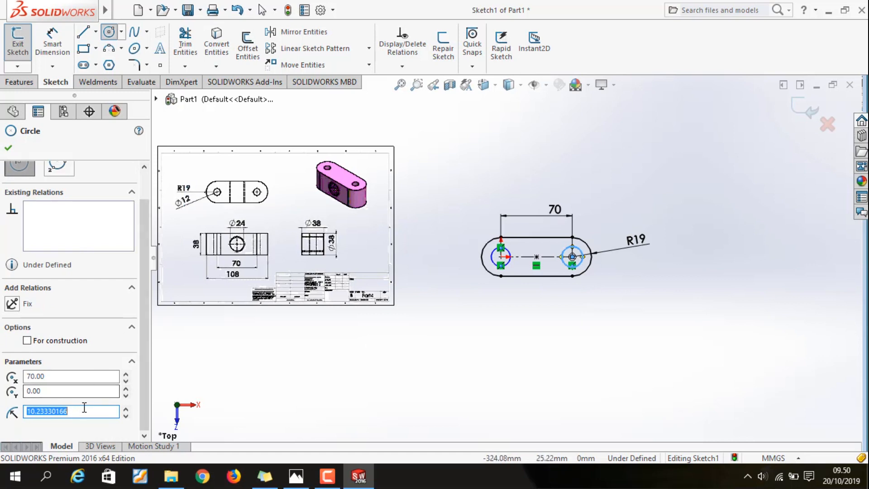
text(6)
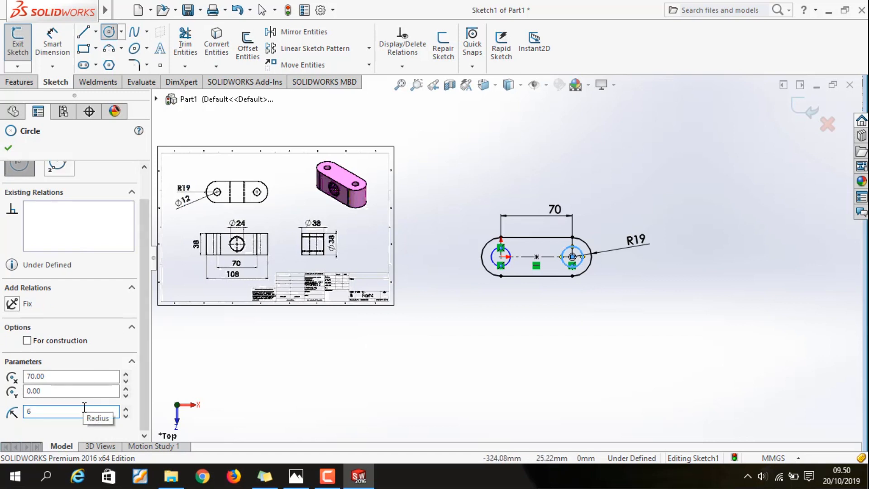
key(Return)
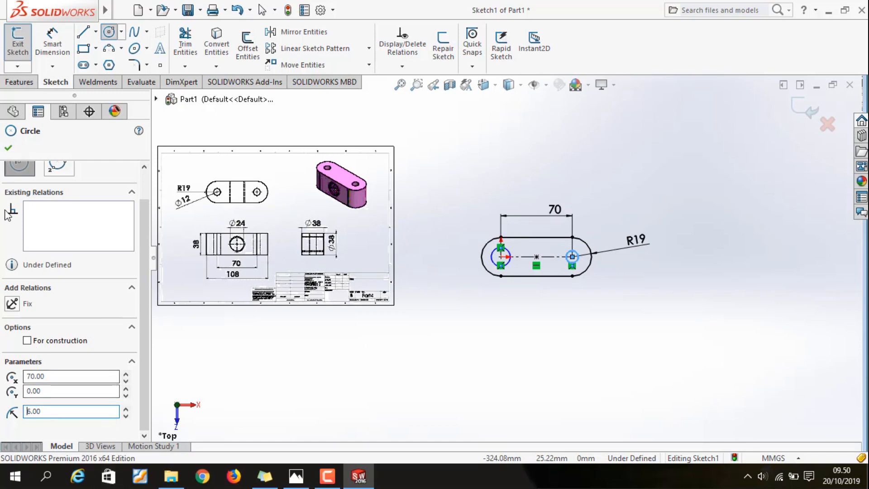
click(8, 149)
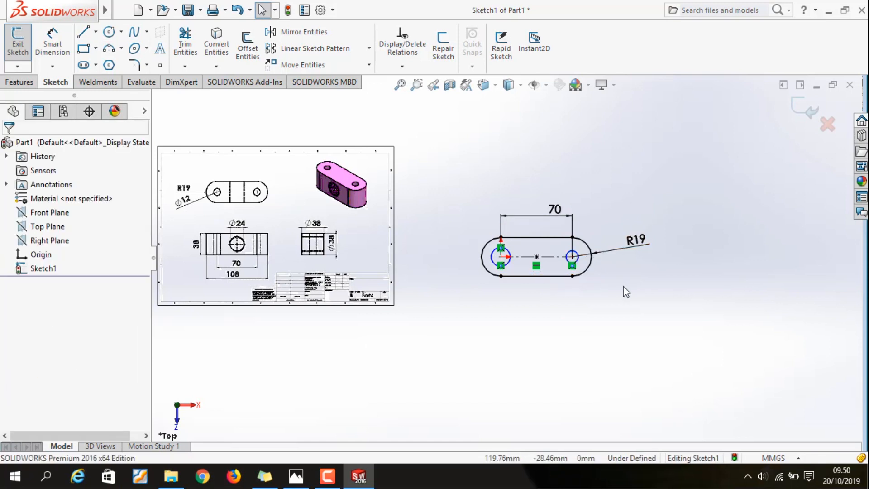
- Add an equal relation between the two circles at the slot's ends
click(576, 262)
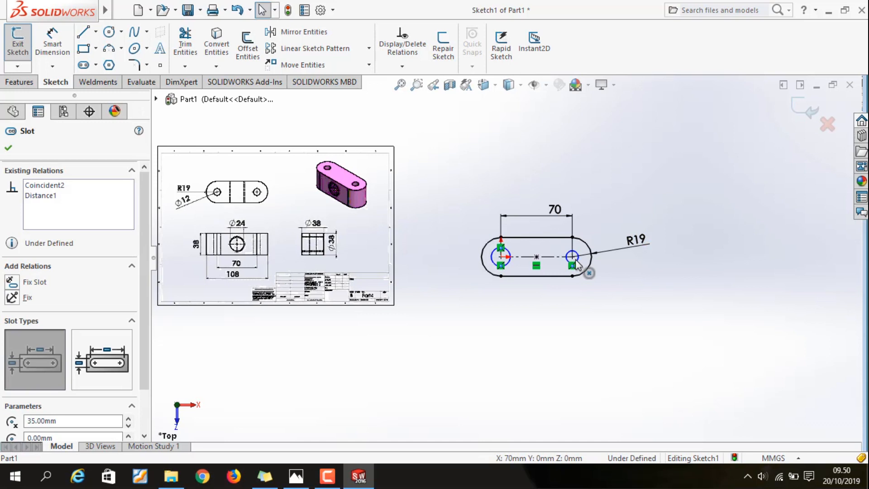
click(585, 301)
scroll(579, 297, down, 4)
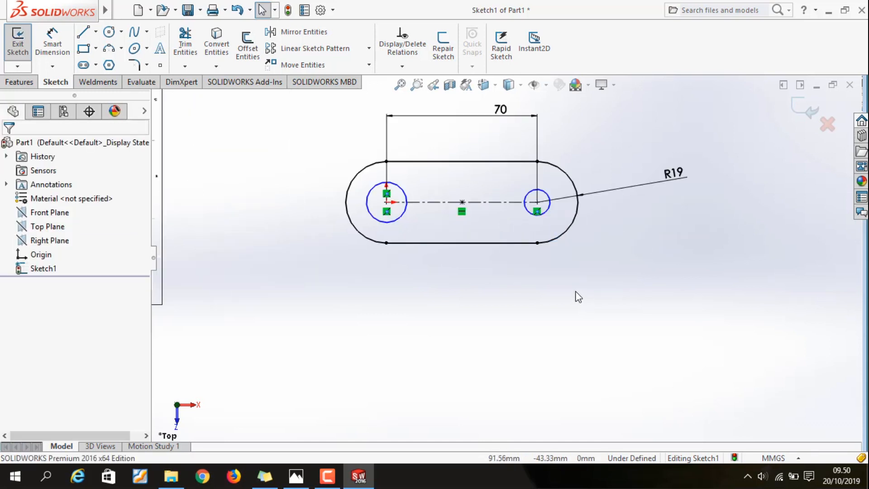
click(530, 218)
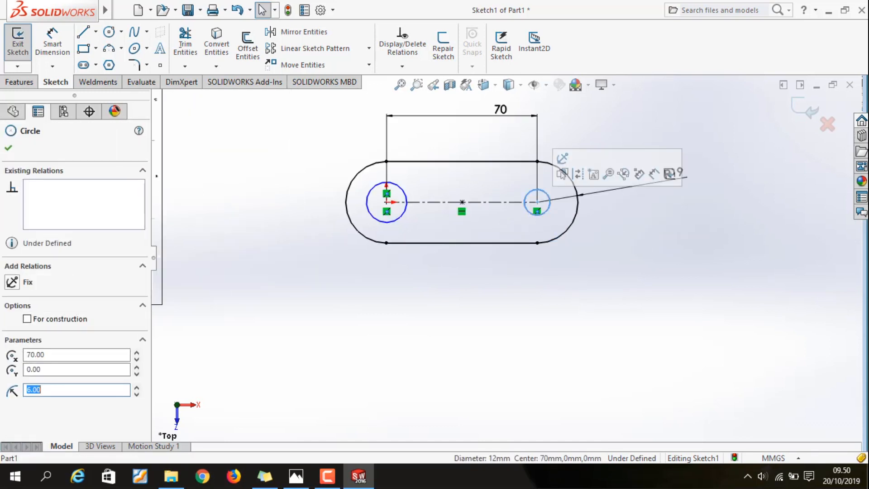
ctrl+click(407, 212)
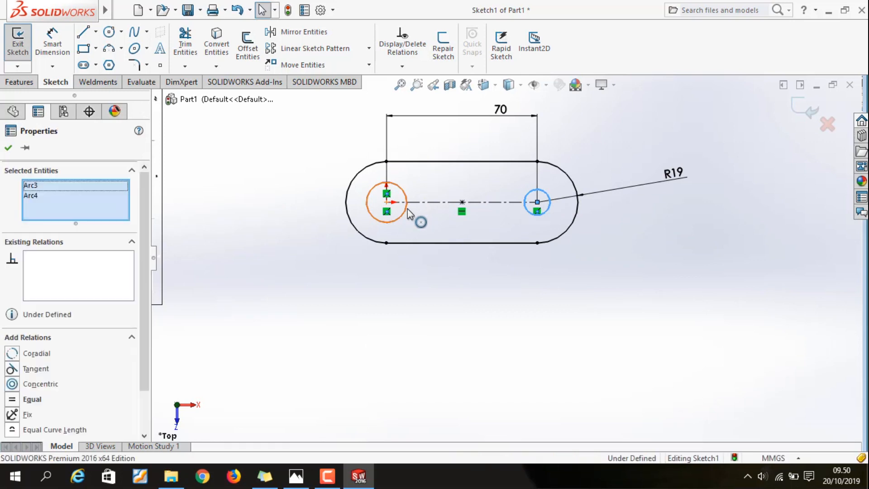
click(32, 399)
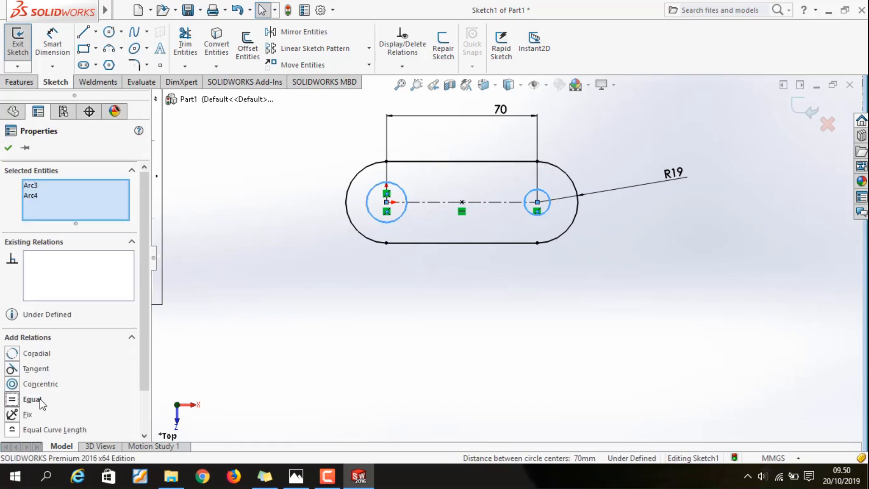
click(362, 384)
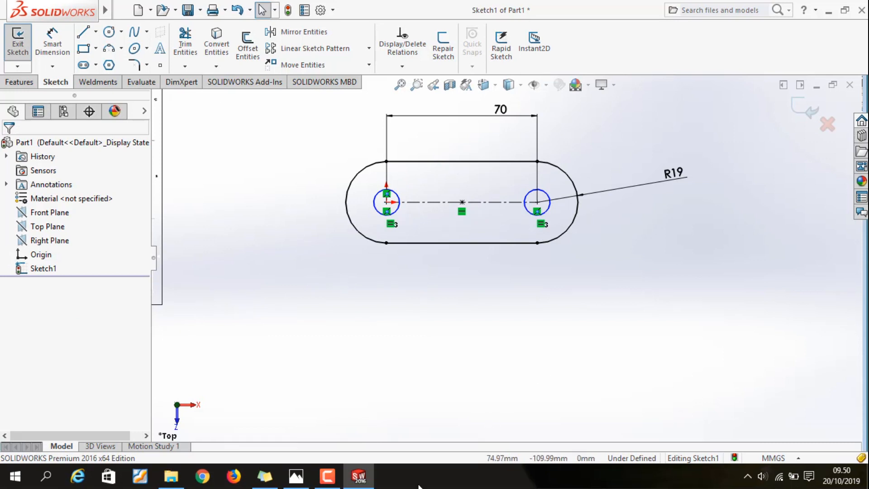
- Extrude the slot profile with its two holes to a blind depth of 38 mm
click(20, 82)
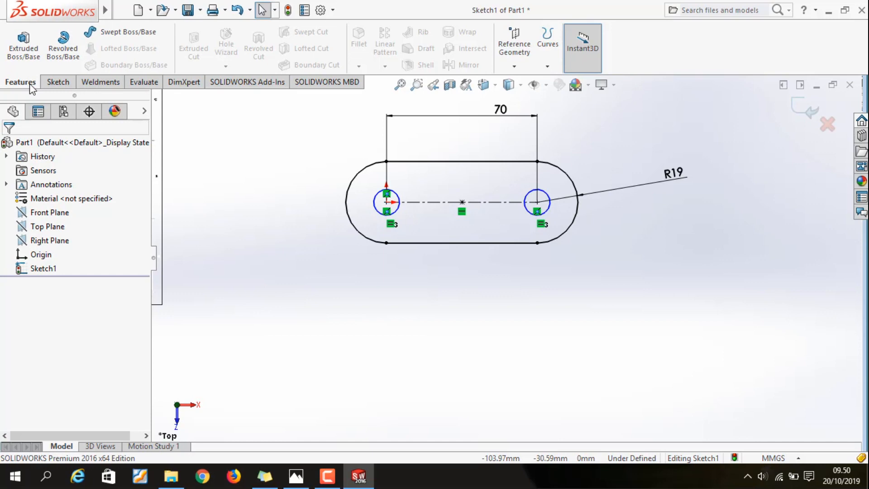
click(27, 49)
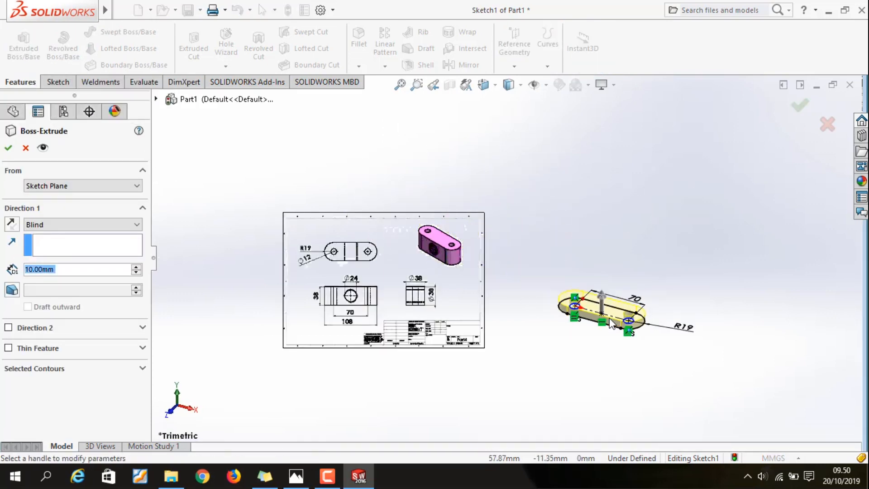
scroll(466, 305, up, 3)
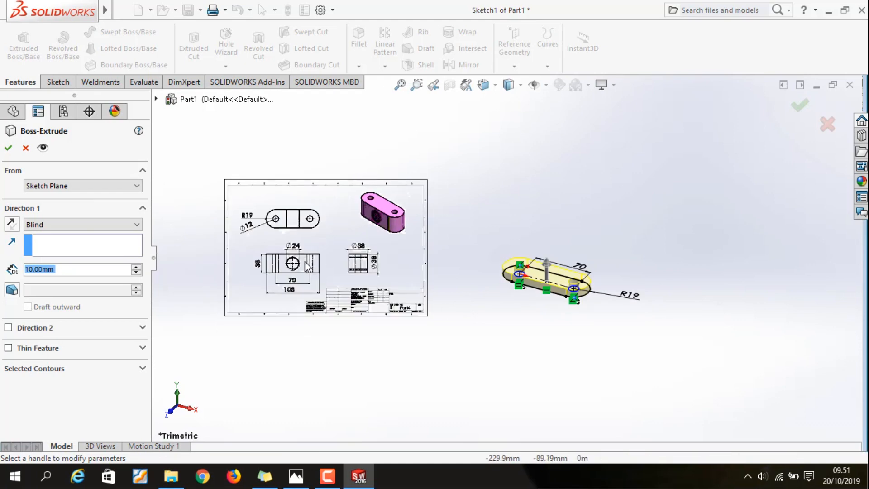
scroll(290, 268, down, 3)
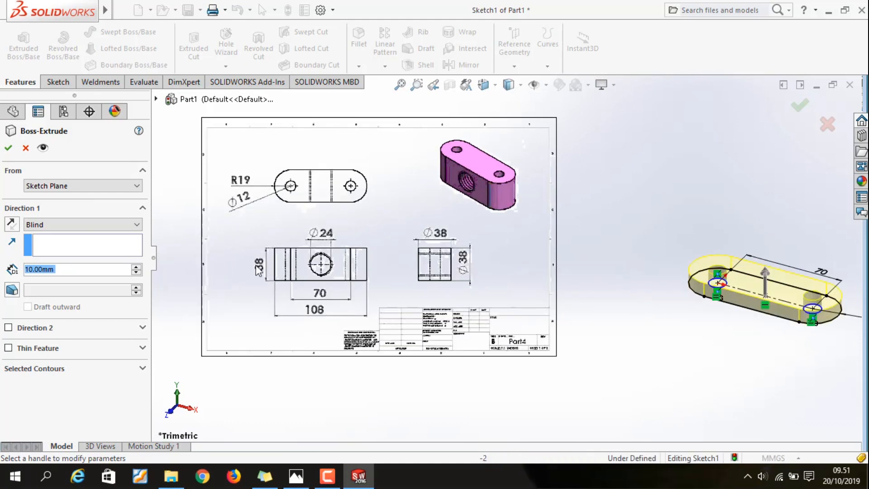
scroll(679, 287, up, 2)
scroll(726, 283, down, 3)
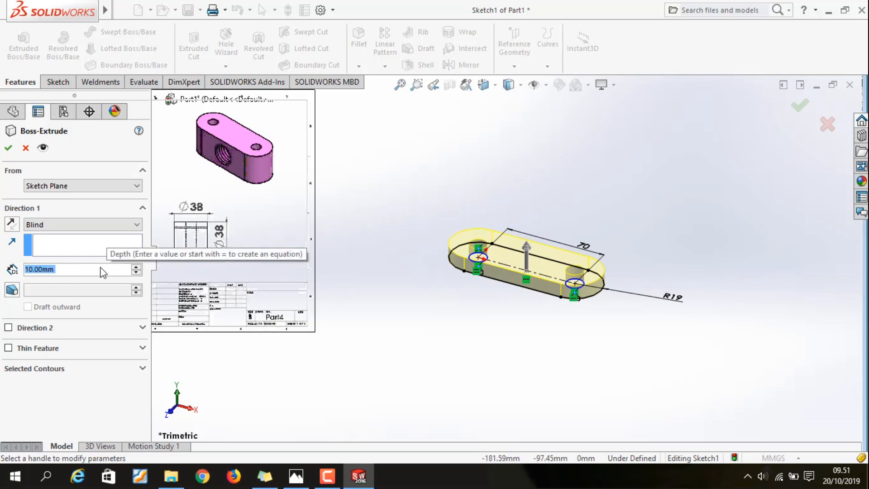
text(38)
key(Return)
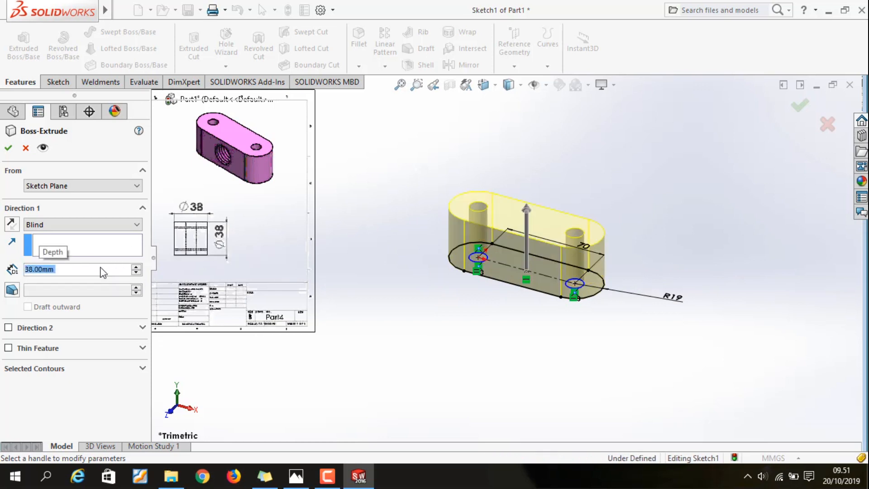
click(9, 151)
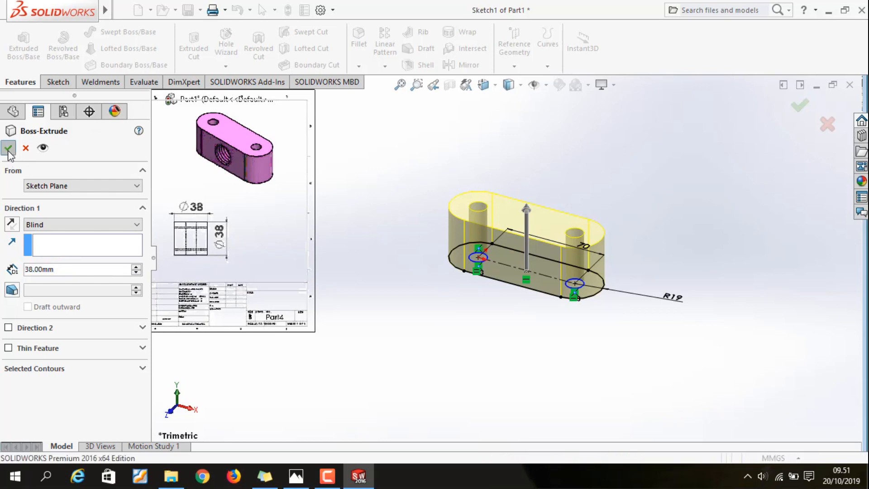
click(377, 171)
- Start a sketch on the block's flat front face and draw a vertical centerline between the midpoints of its upper and lower edges
scroll(402, 223, up, 3)
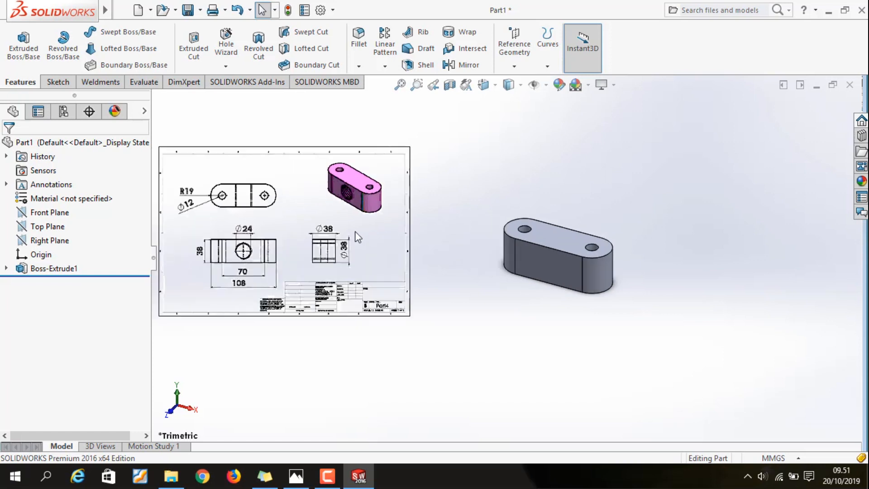
scroll(357, 230, down, 2)
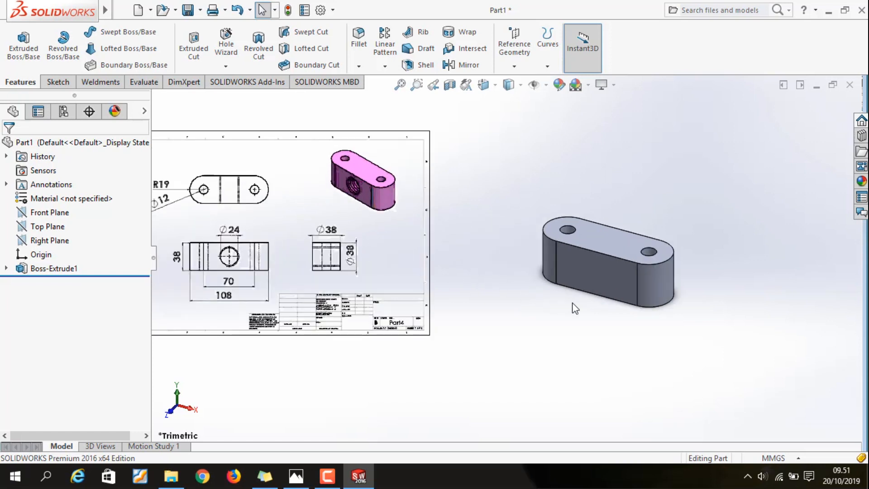
click(606, 276)
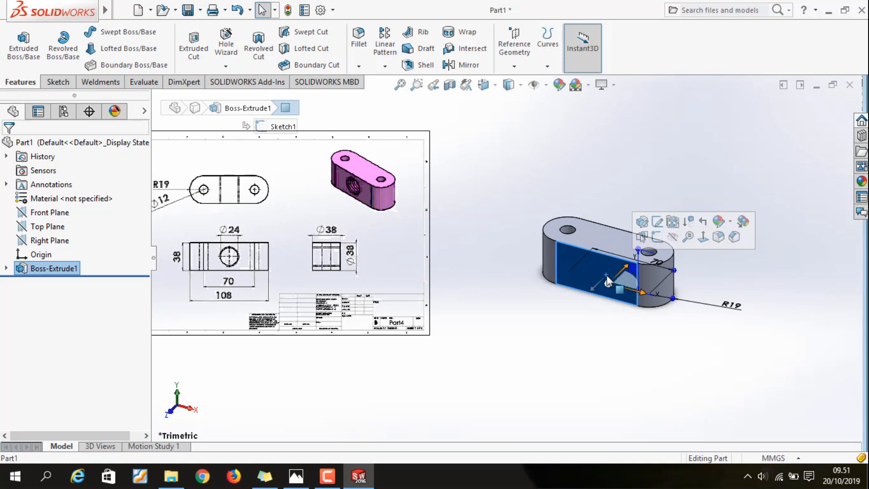
click(657, 236)
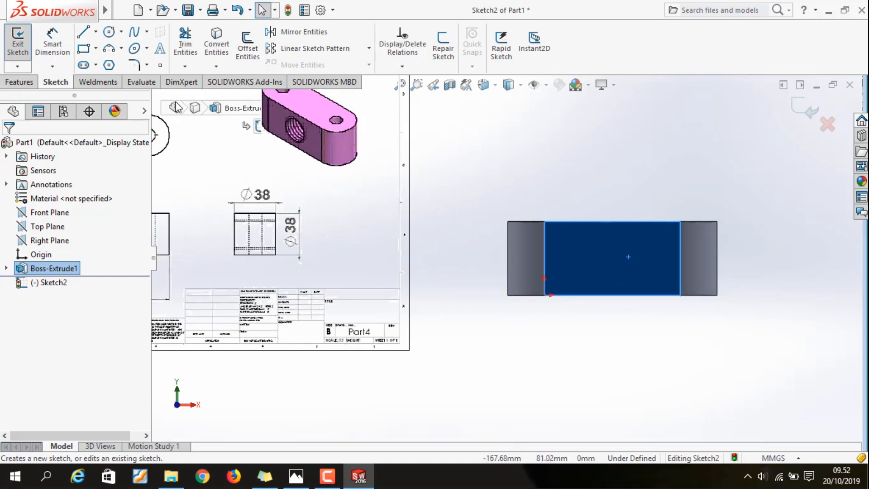
click(96, 32)
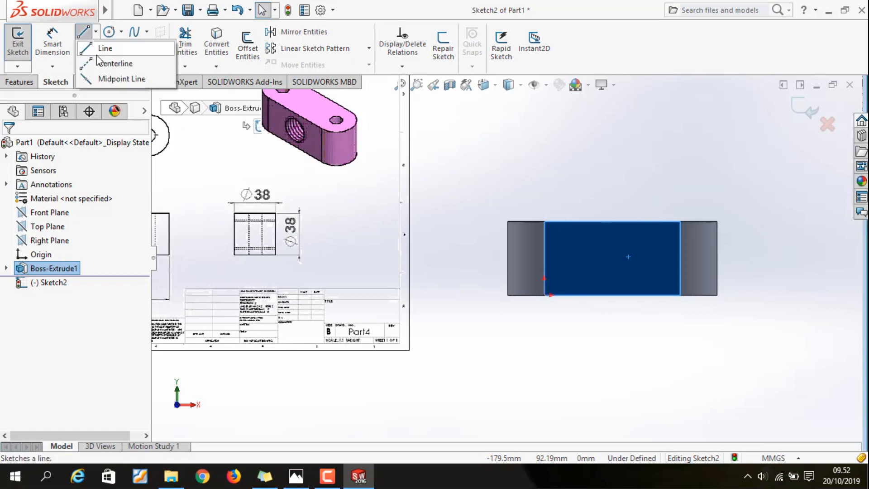
click(108, 66)
scroll(634, 233, down, 4)
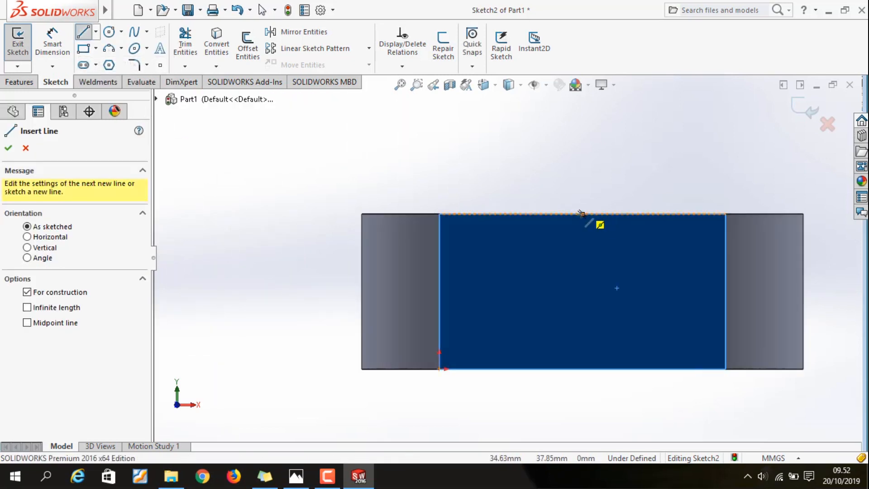
click(581, 213)
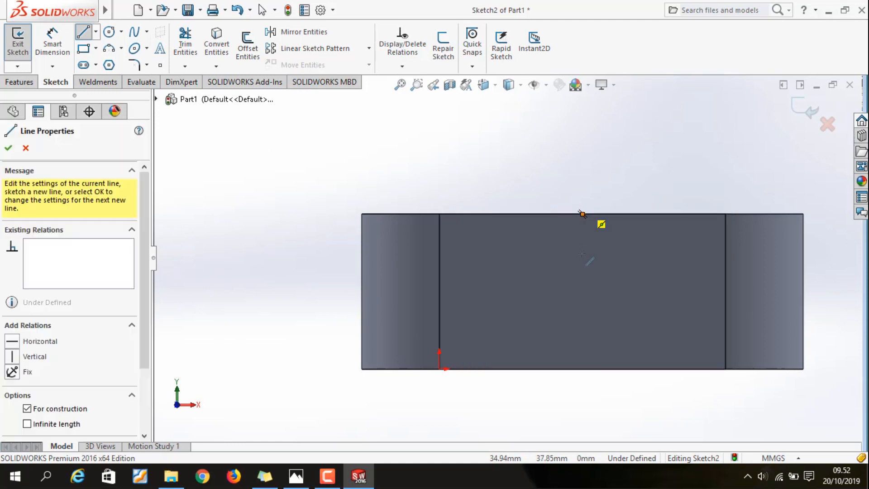
click(583, 368)
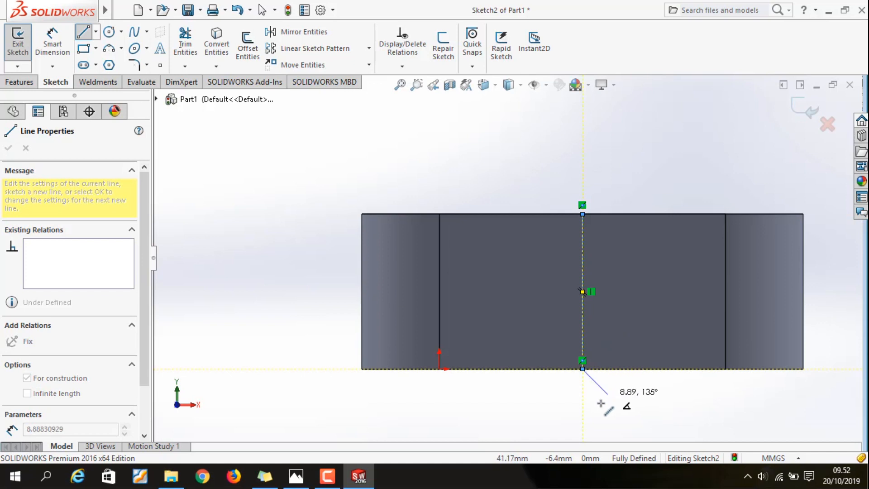
key(Escape)
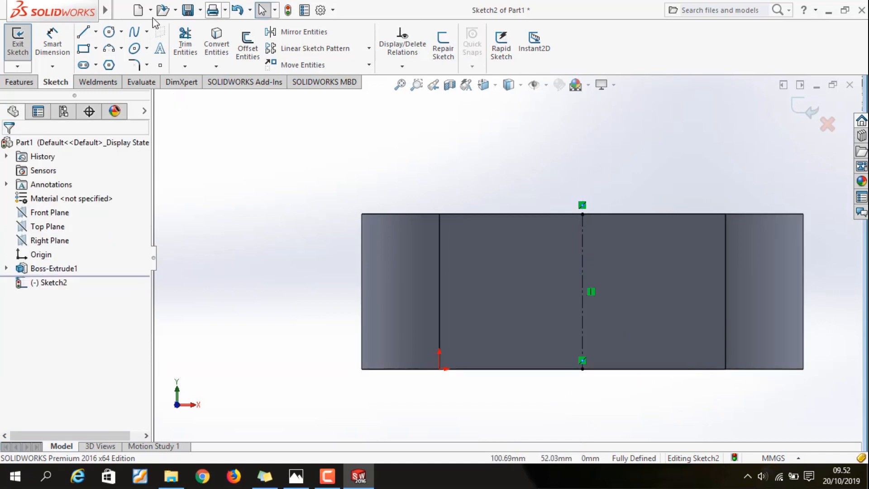
- Draw a circle centred on the centerline's midpoint and dimension its diameter as 24 mm
click(109, 32)
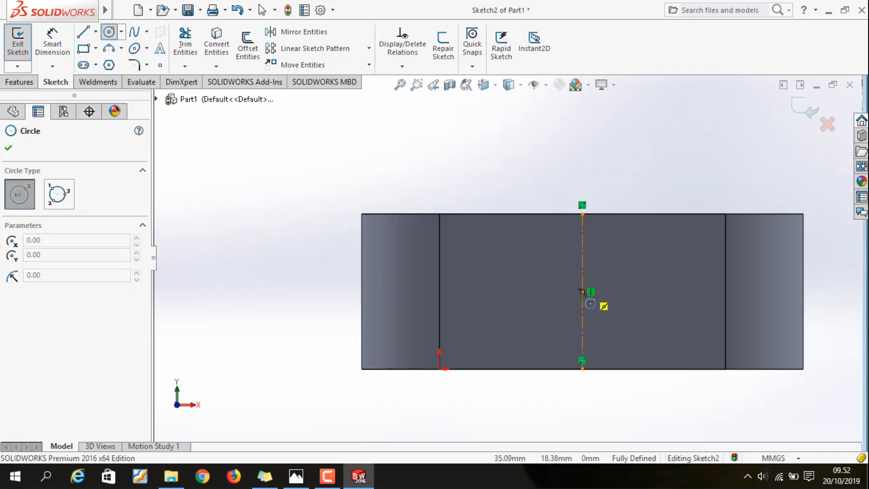
drag(601, 296, 630, 275)
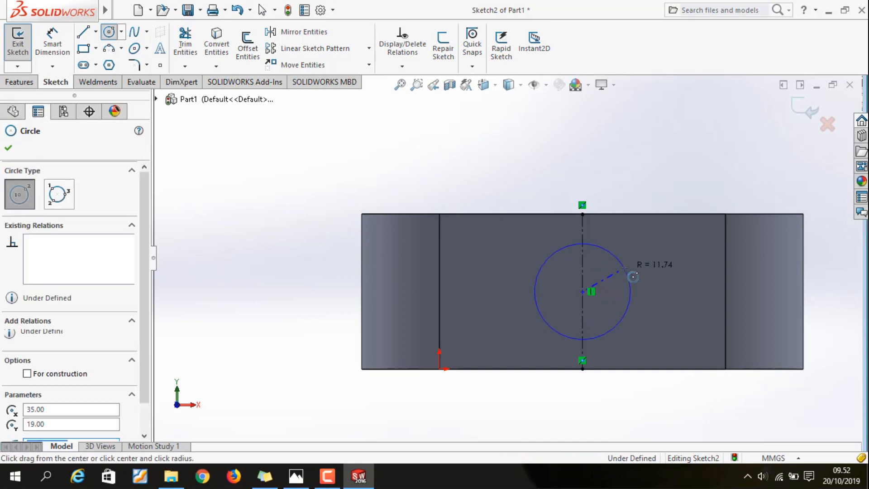
click(51, 42)
key(z)
key(z)
key(z)
key(z)
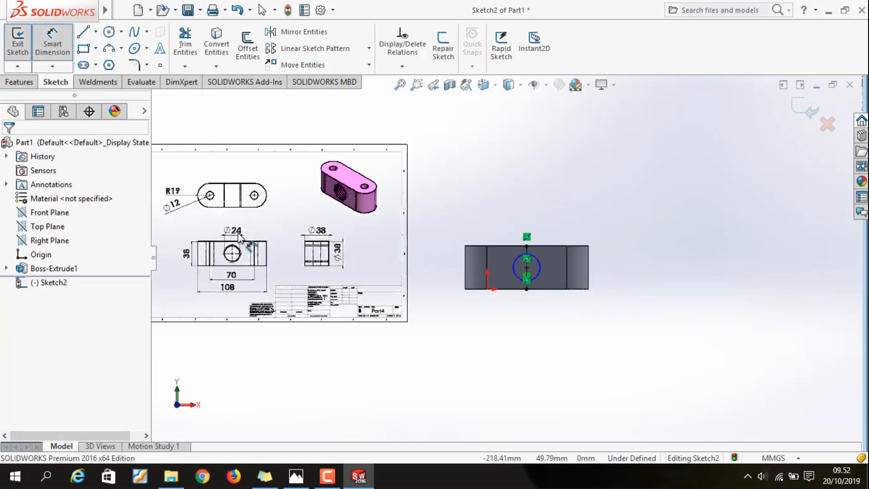
scroll(471, 270, down, 3)
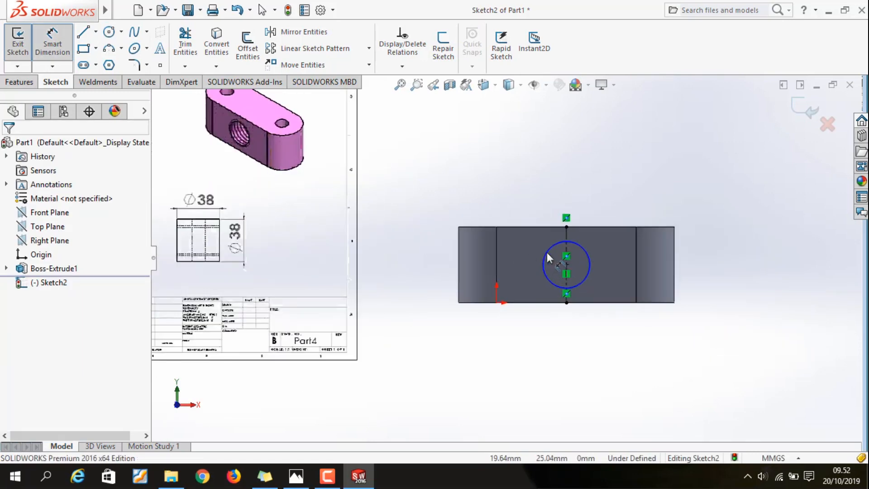
click(589, 267)
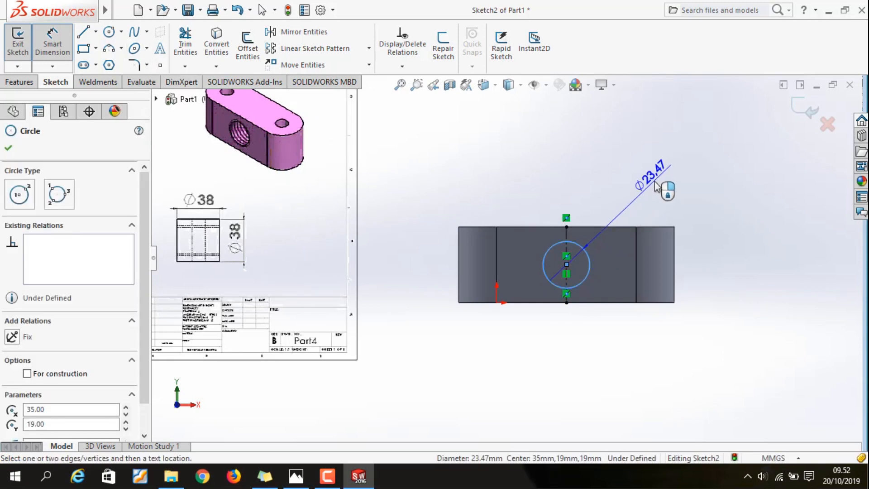
click(656, 185)
scroll(455, 259, up, 3)
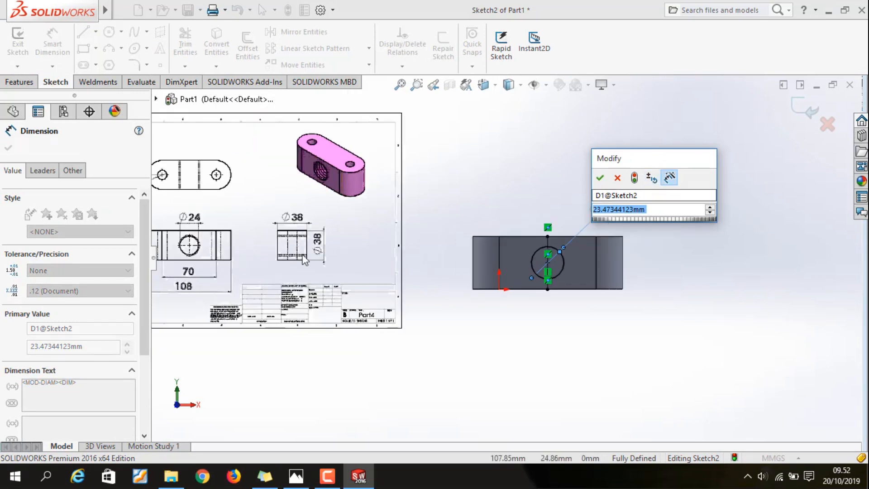
text(24)
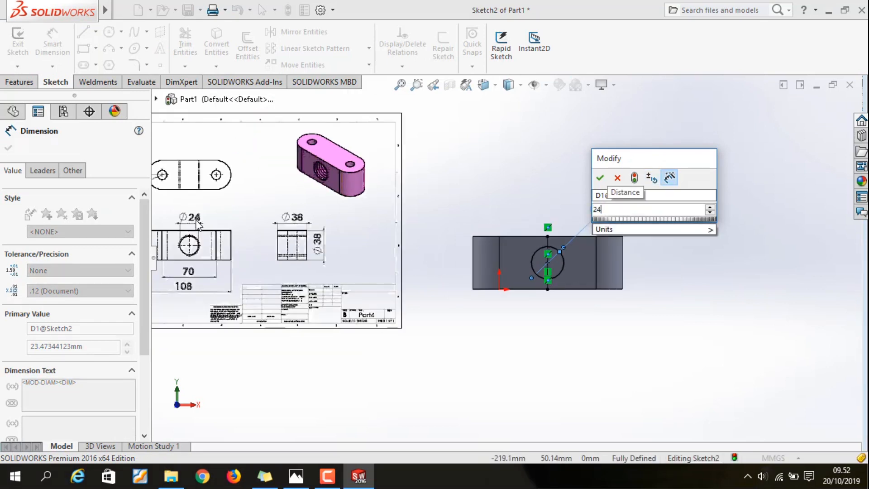
key(Return)
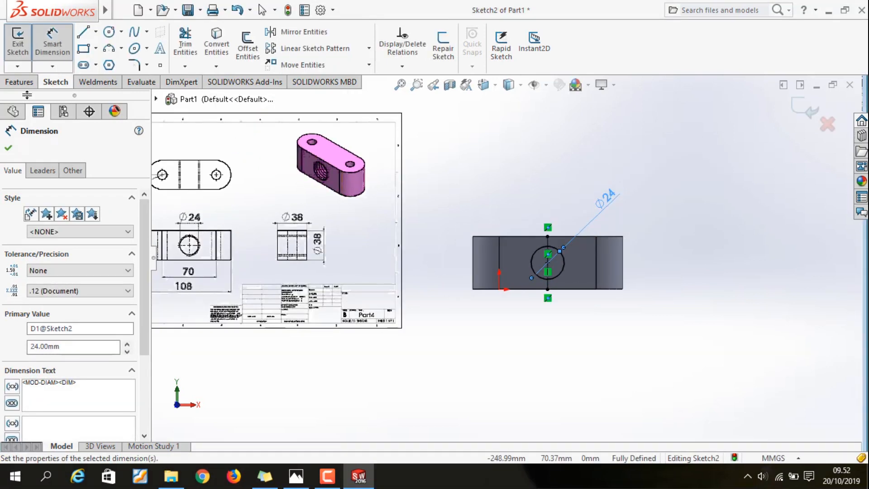
click(51, 52)
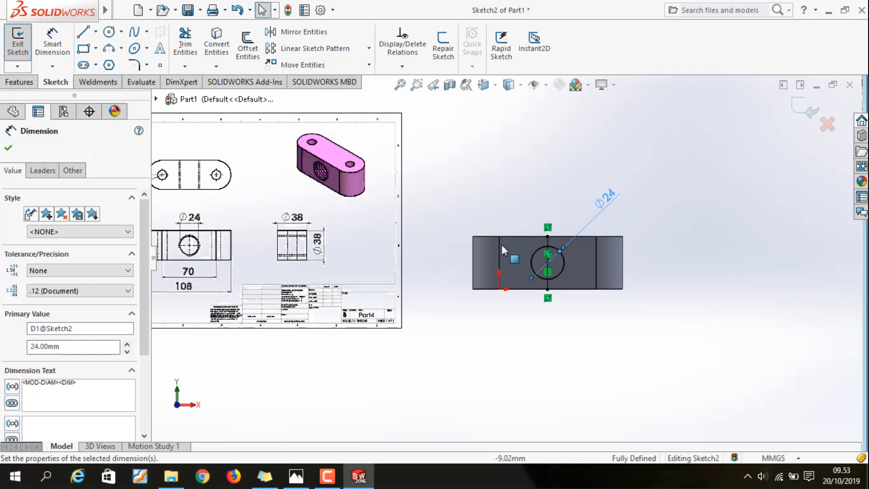
- Cut the 24 mm circle through the entire block with an Extruded Cut set to Through All
click(22, 83)
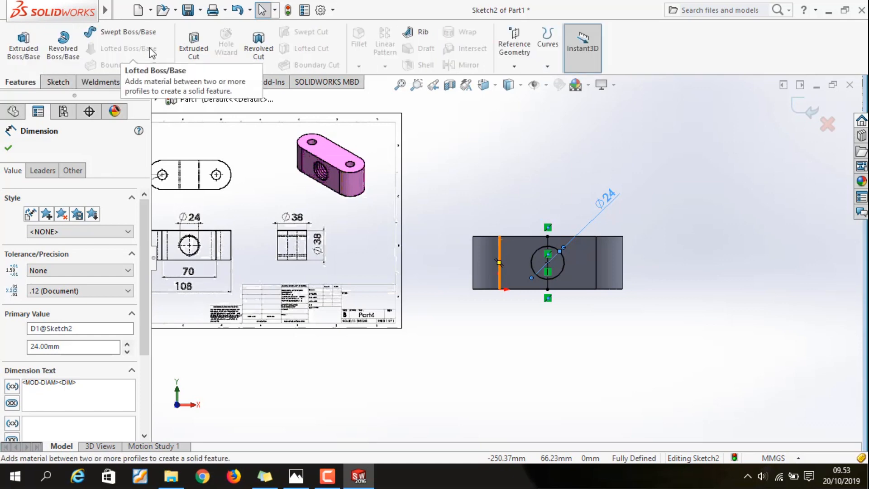
click(189, 43)
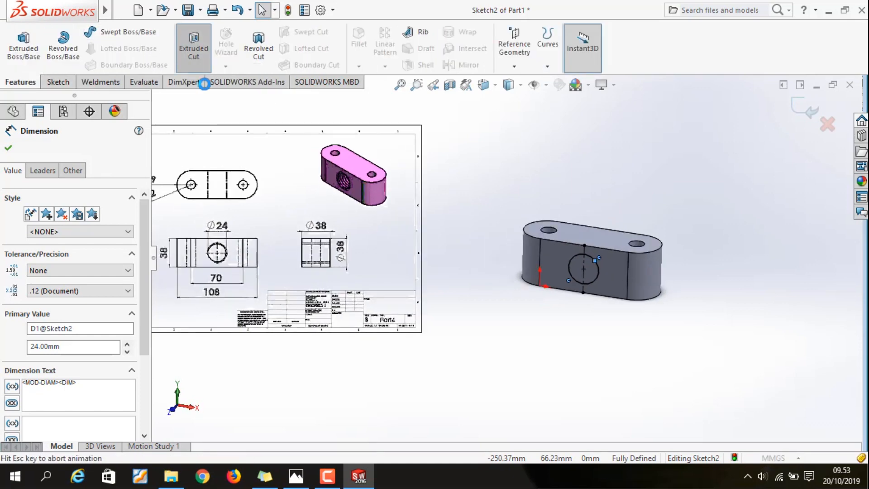
scroll(659, 224, down, 5)
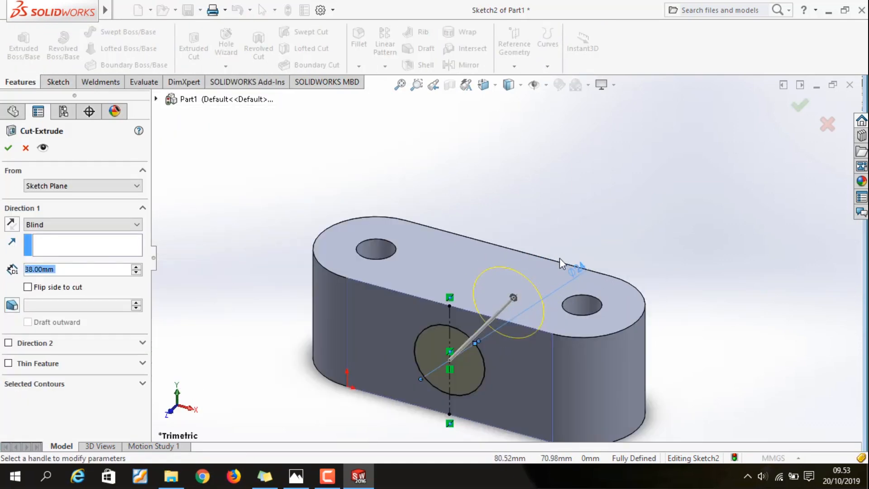
click(126, 224)
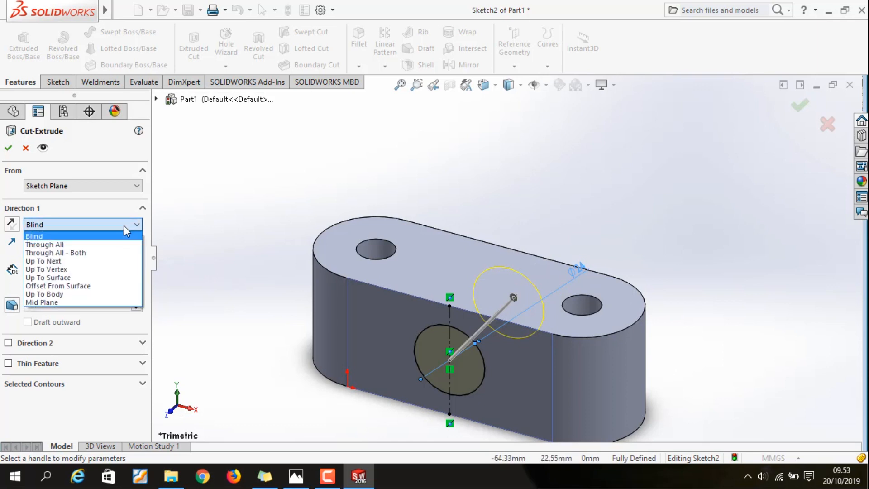
click(116, 244)
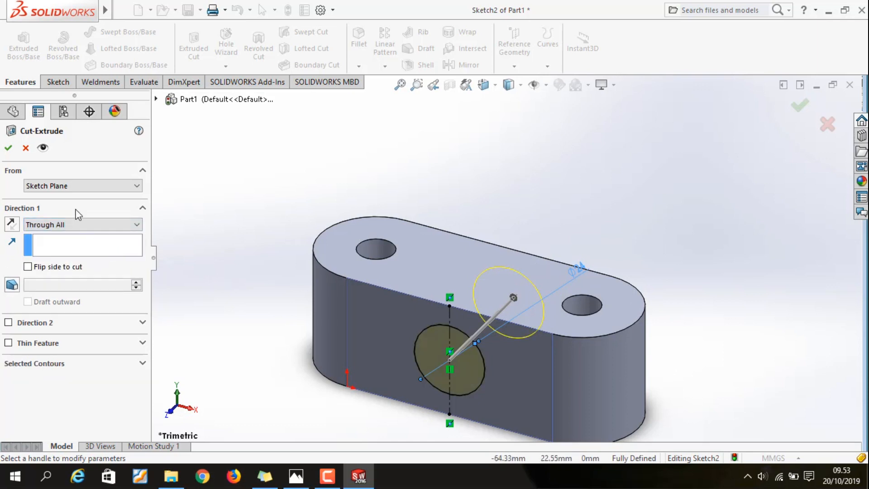
click(8, 148)
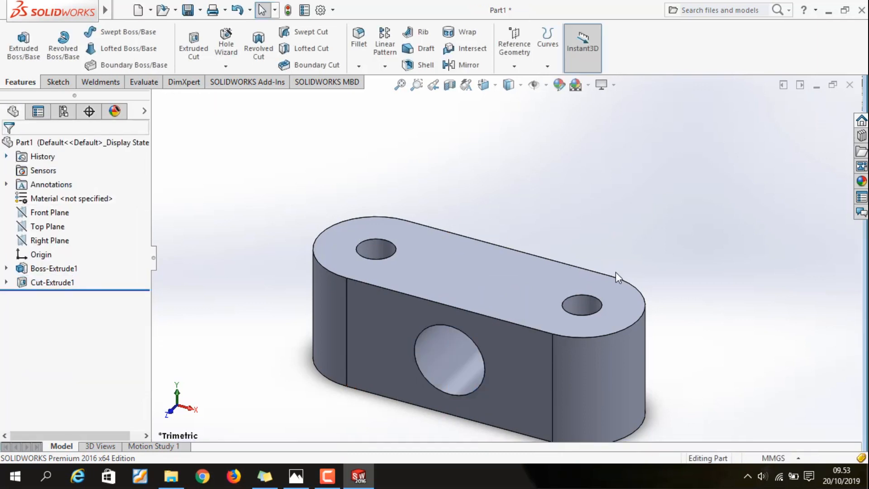
- Look over the block with its new cross hole and set it to the isometric view beside the reference drawing
scroll(634, 299, up, 4)
middle_drag(537, 383, 558, 229)
key(space)
click(512, 235)
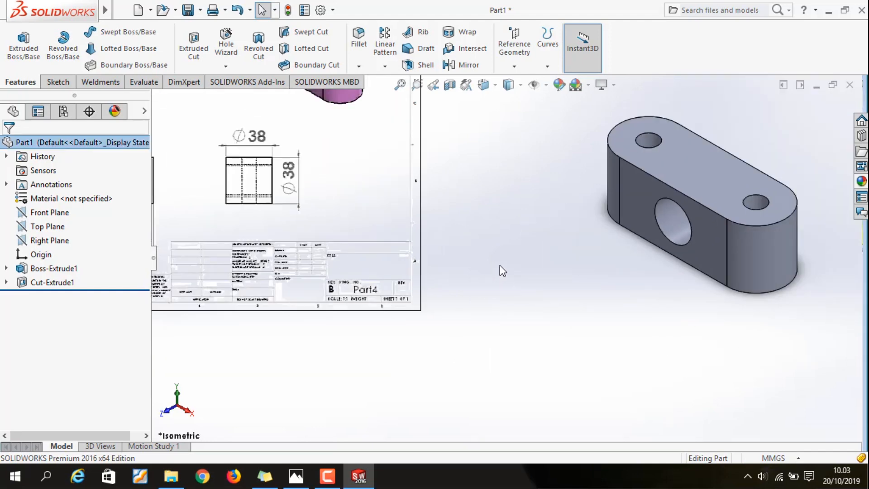
scroll(500, 264, up, 4)
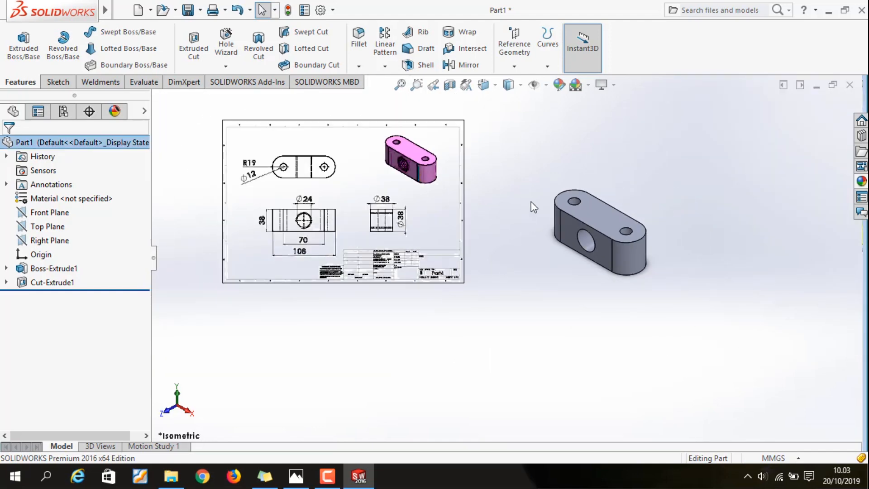
scroll(554, 173, down, 2)
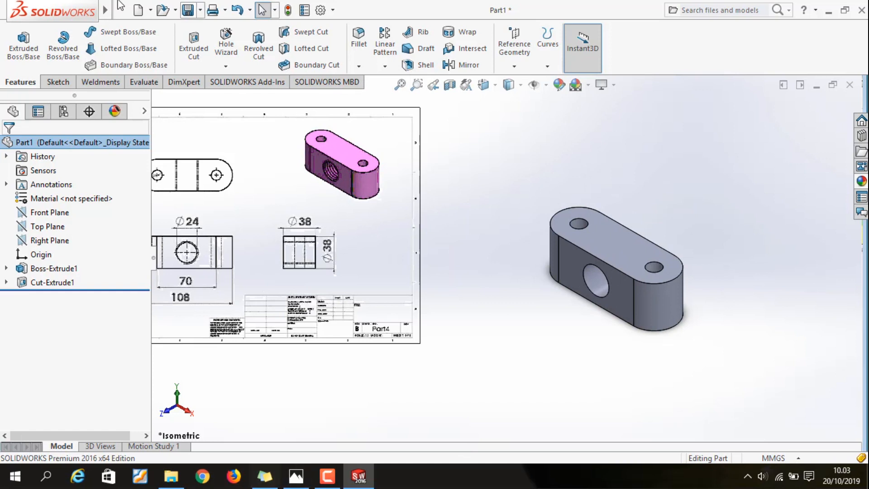
- Add a Through cosmetic thread to the cross hole's front edge, using ANSI Metric, Machine Threads, size M27x3.0
mouse_move(102, 9)
click(196, 9)
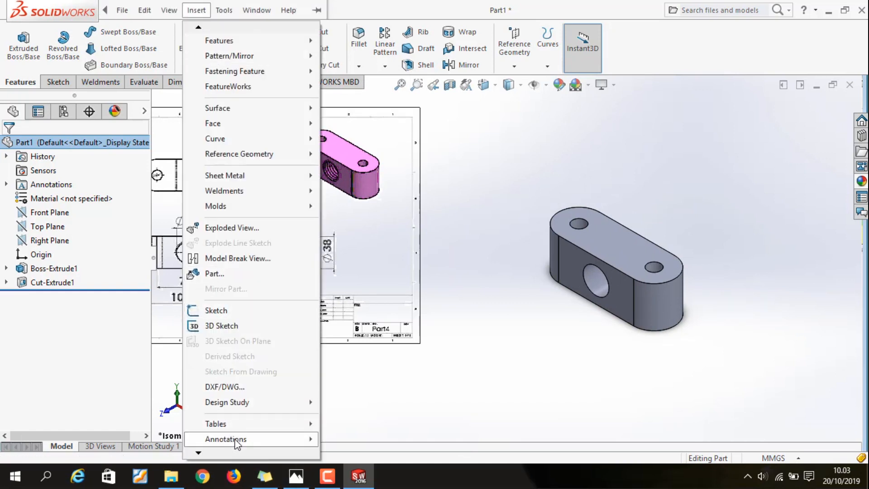
mouse_move(235, 441)
click(383, 382)
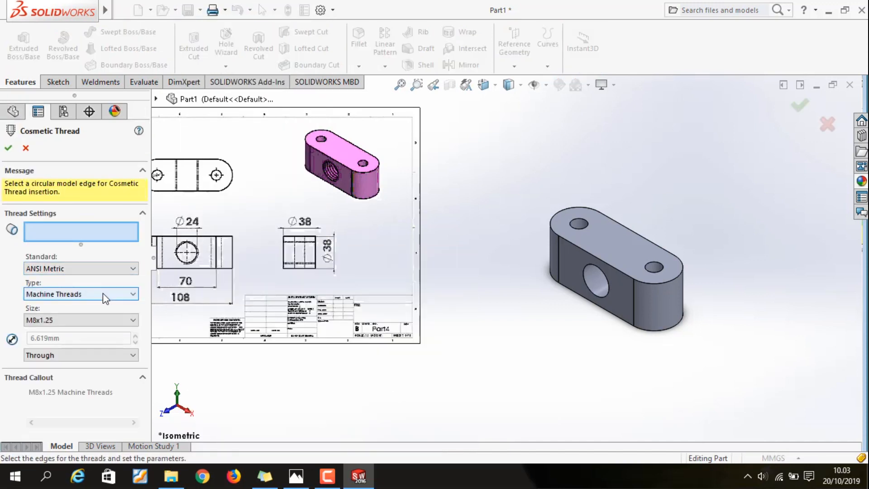
click(118, 320)
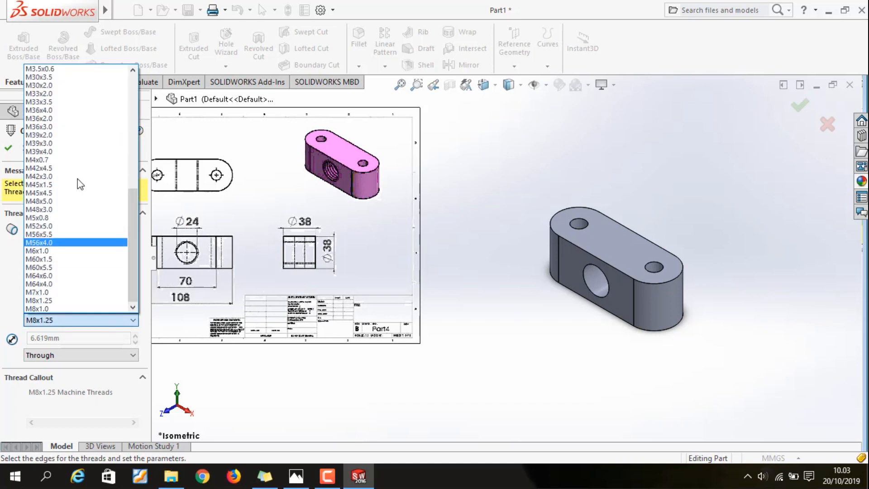
scroll(68, 162, up, 6)
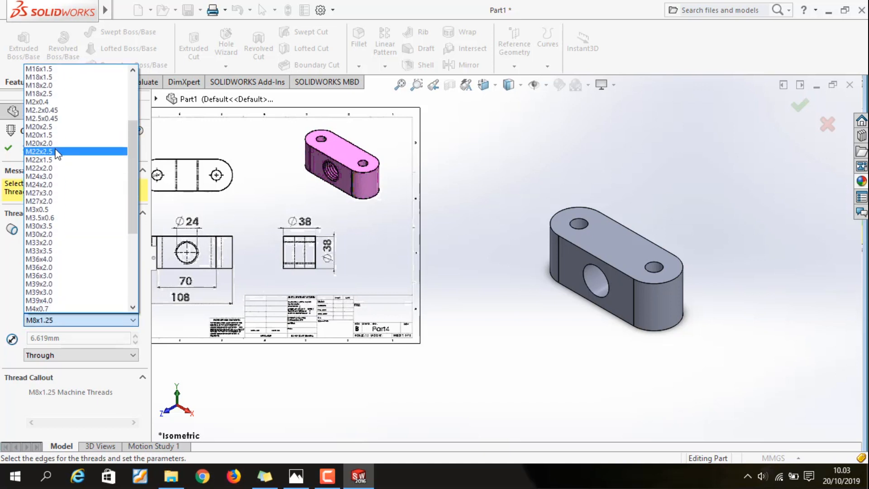
click(54, 185)
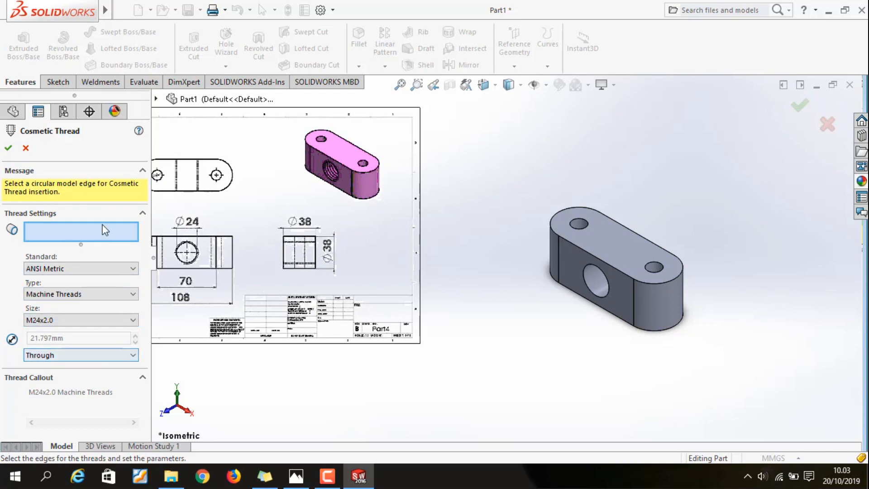
scroll(602, 284, up, 5)
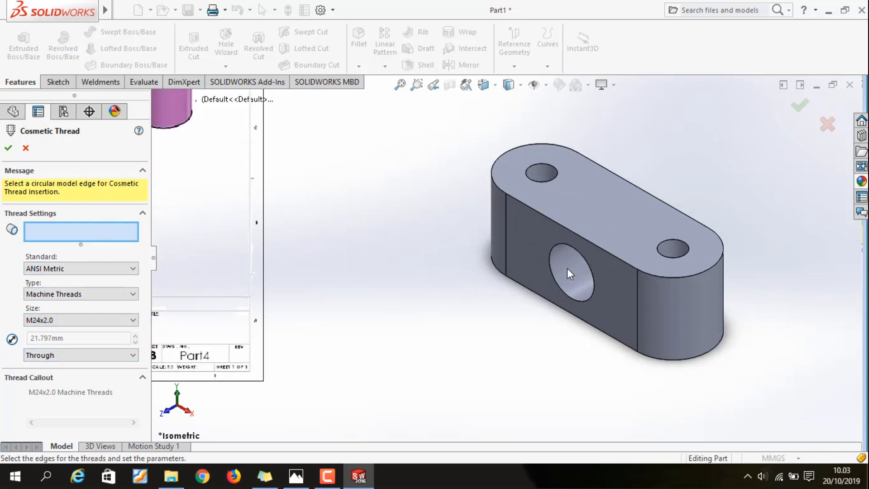
click(553, 294)
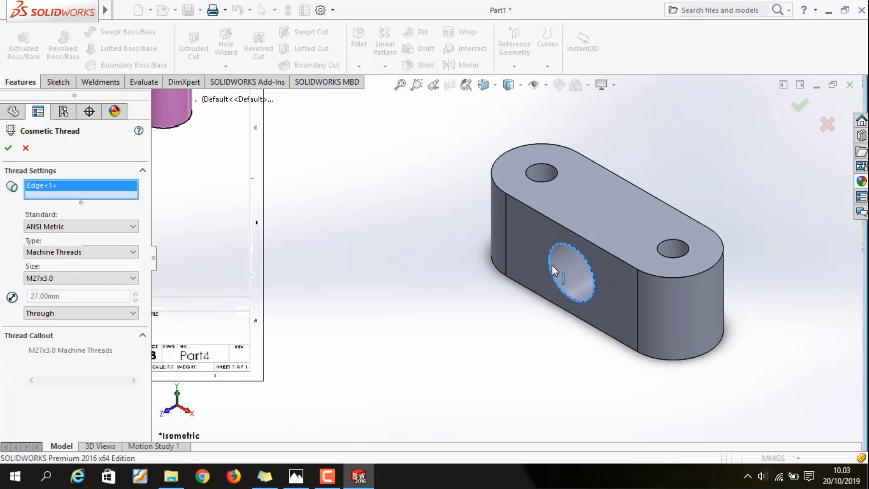
click(7, 152)
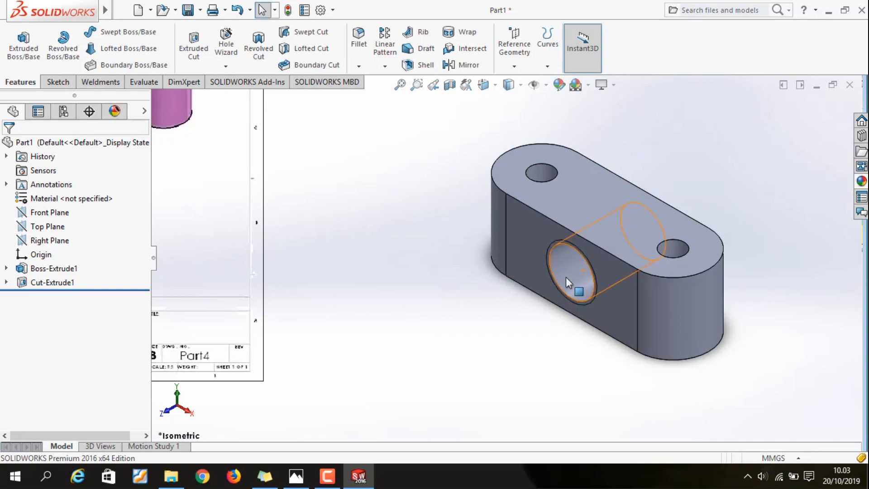
- Enable shaded cosmetic threads in the document's detailing properties
scroll(391, 218, up, 2)
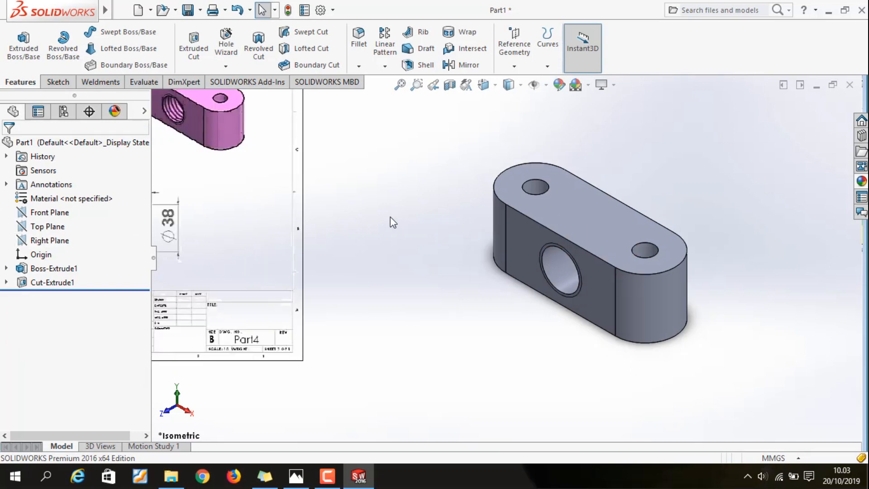
click(320, 12)
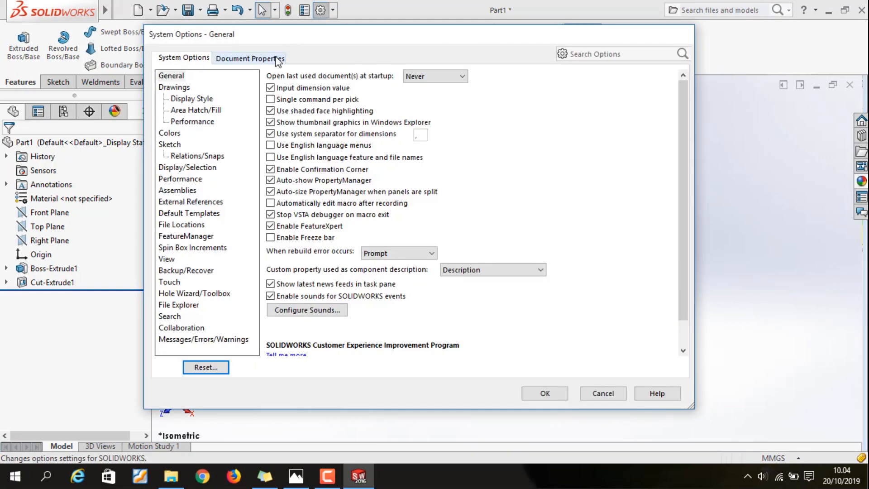
click(277, 59)
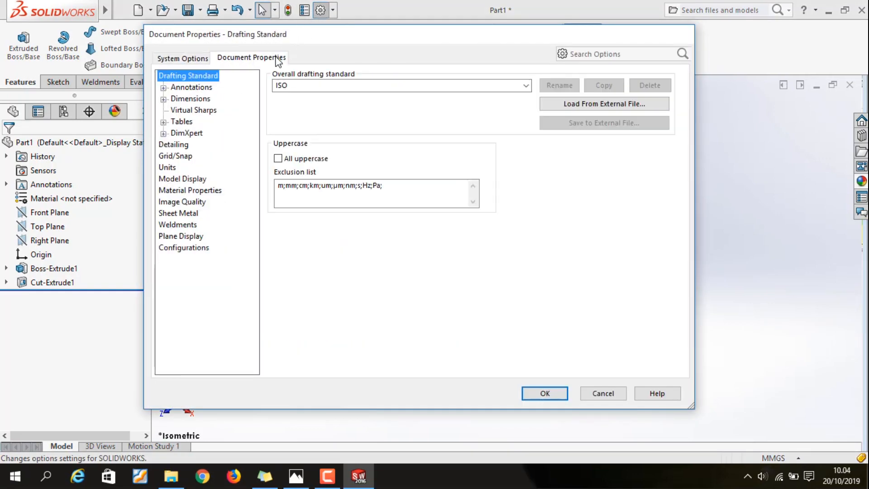
click(181, 145)
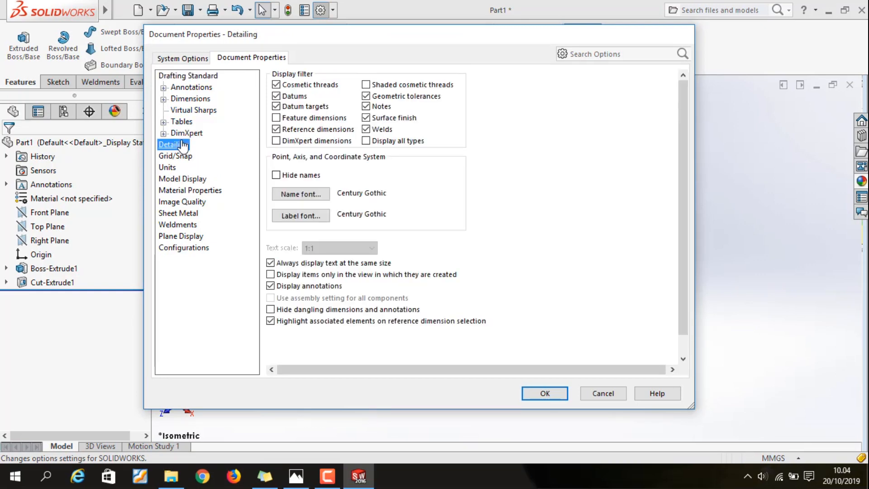
click(387, 86)
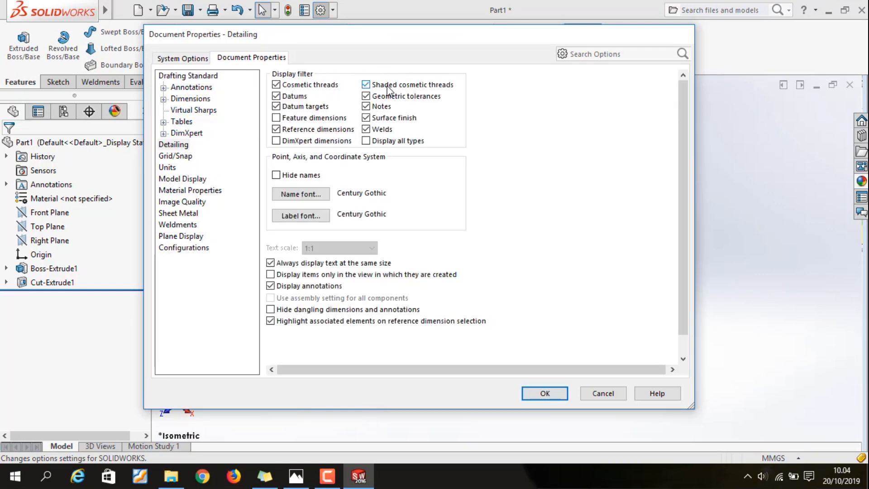
click(558, 394)
- Examine the threaded cross hole from several angles and return to the isometric view
scroll(558, 289, down, 3)
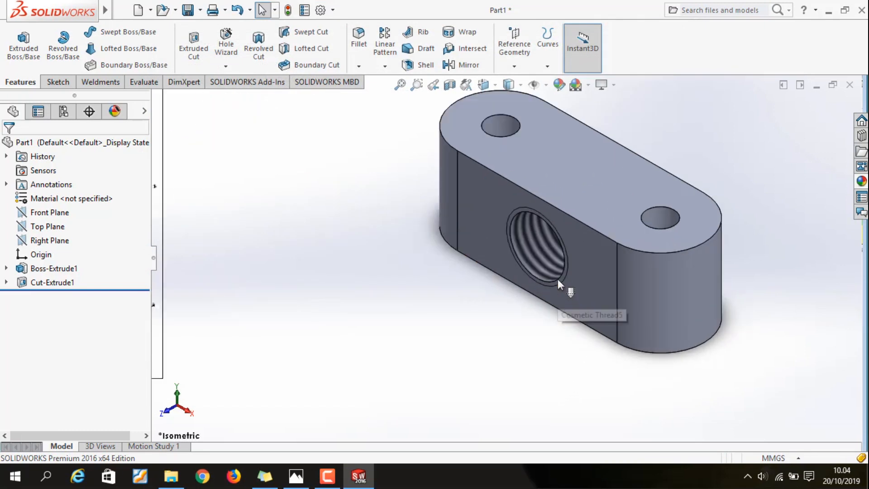
scroll(542, 329, up, 2)
middle_drag(531, 315, 548, 296)
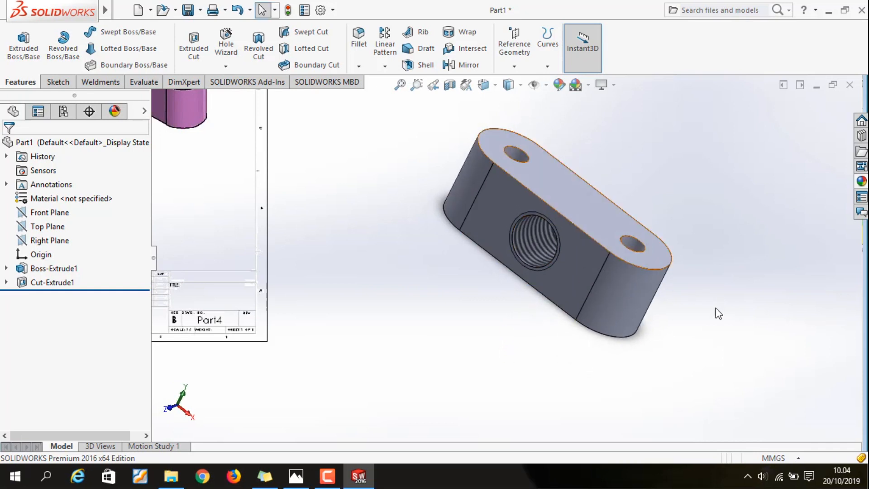
scroll(723, 299, up, 4)
mouse_move(603, 358)
middle_down()
mouse_move(639, 314)
mouse_move(646, 328)
middle_up()
middle_drag(625, 194, 553, 219)
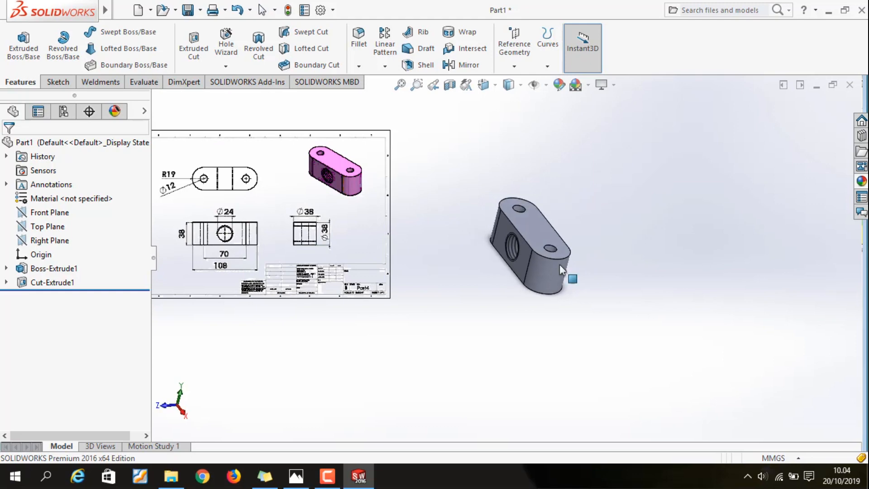
key(space)
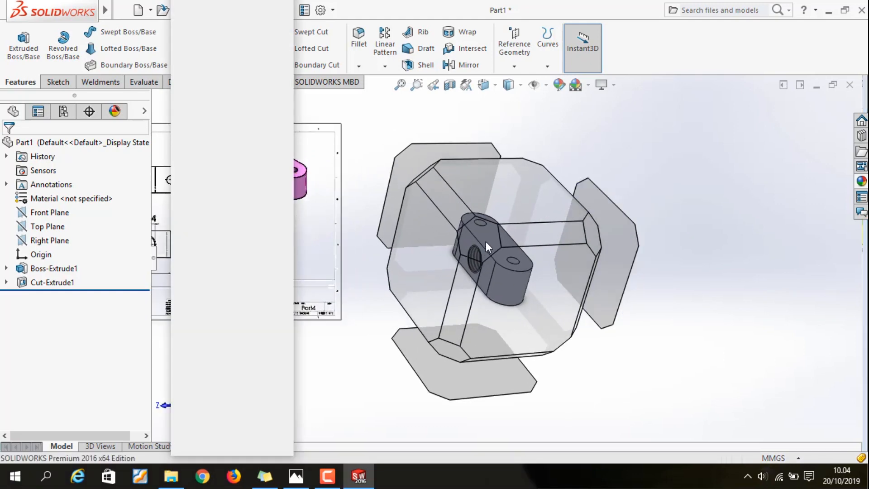
click(485, 240)
scroll(665, 346, down, 8)
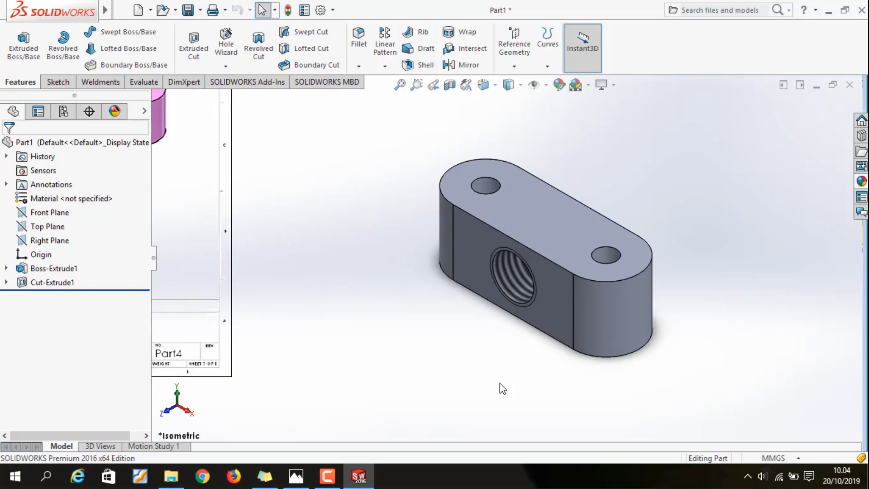
- Apply a golden yellow appearance with RGB 255, 195, 7 to the whole part
click(126, 144)
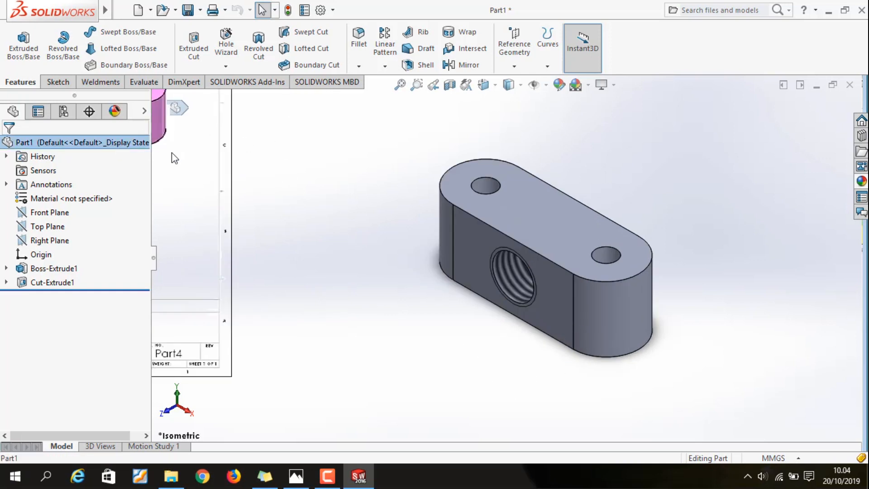
click(556, 84)
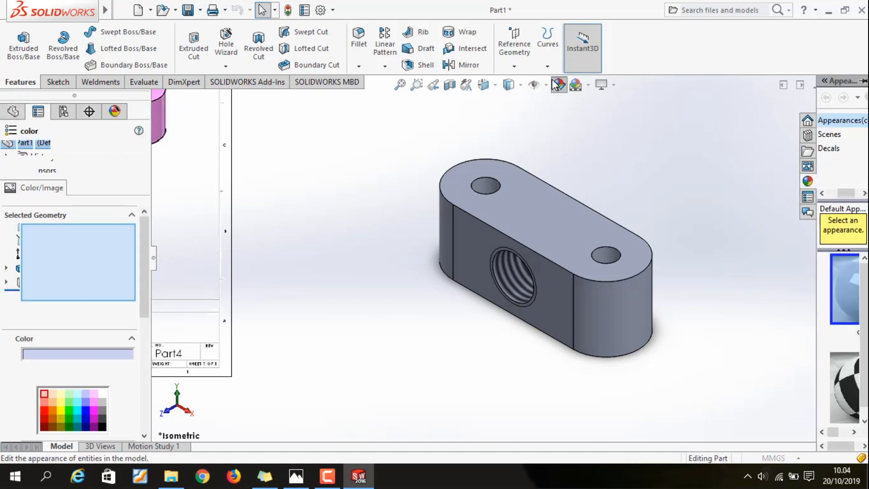
click(45, 412)
click(43, 418)
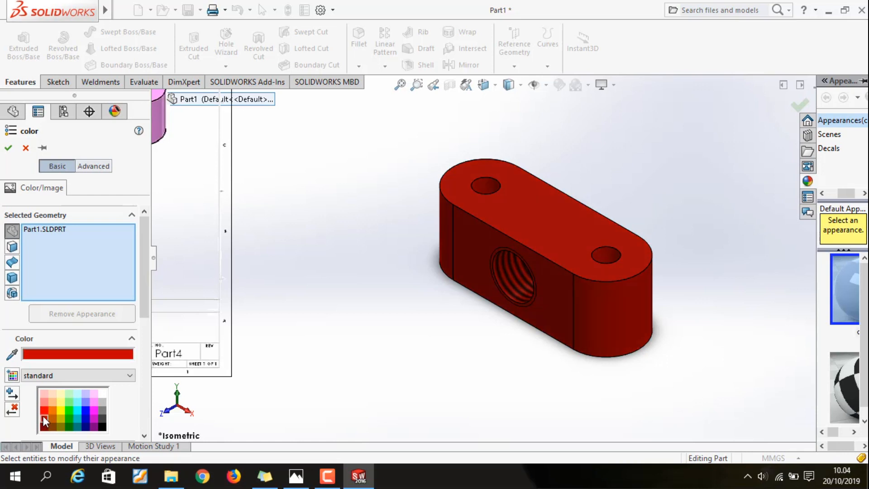
scroll(59, 409, down, 3)
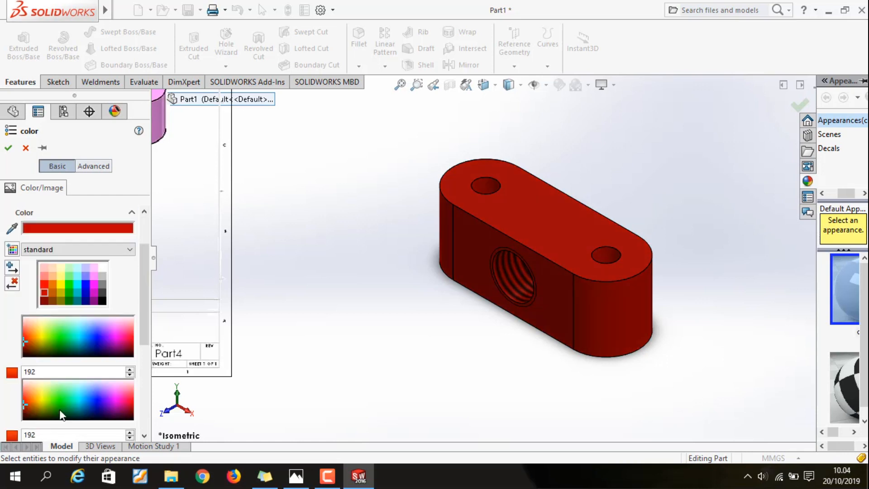
click(28, 326)
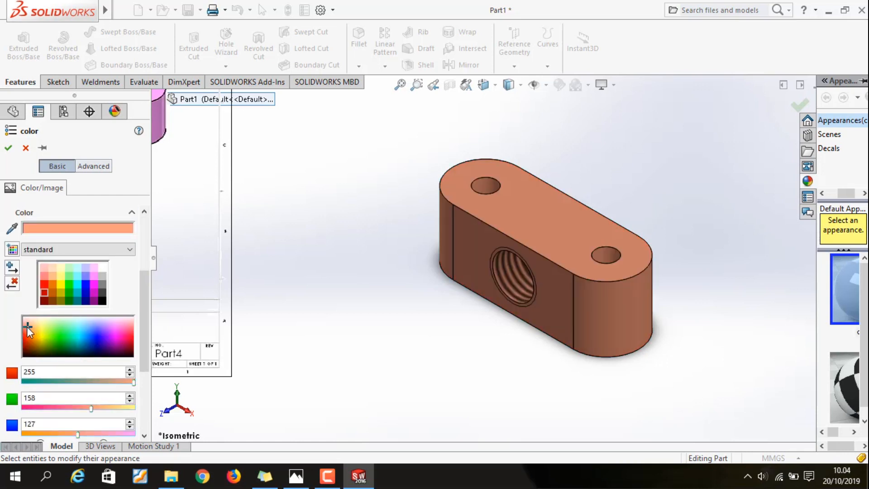
click(32, 333)
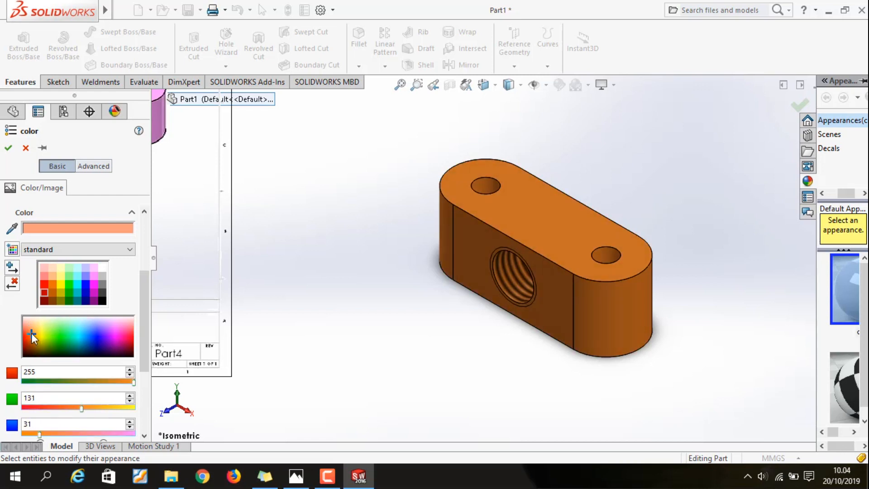
click(37, 335)
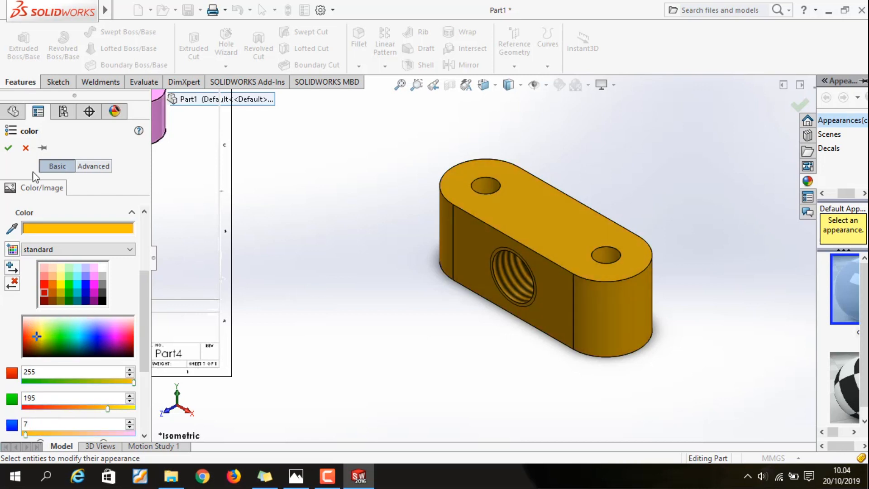
click(8, 148)
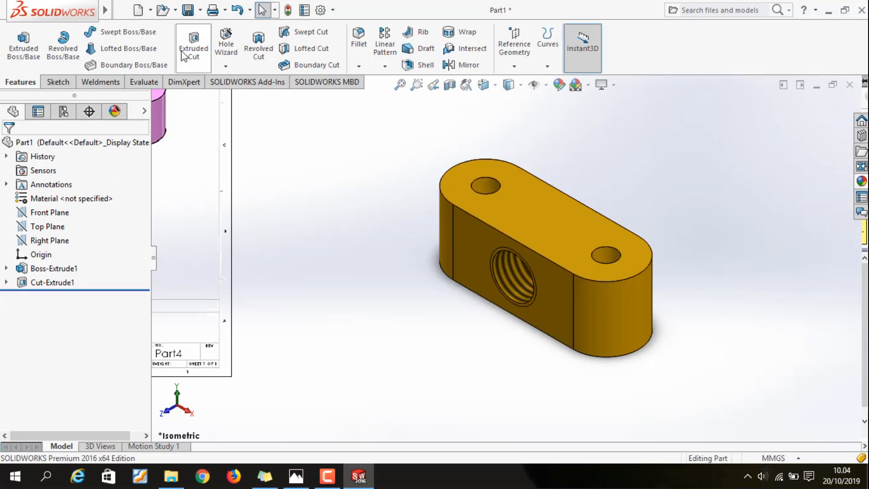
- Save the part as Part4 in the dongkrak folder
click(189, 10)
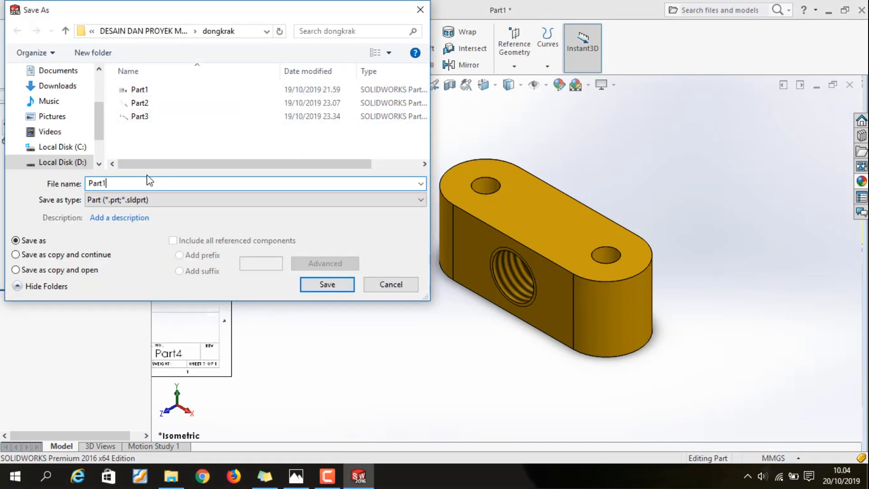
key(BackSpace)
text(4)
click(327, 285)
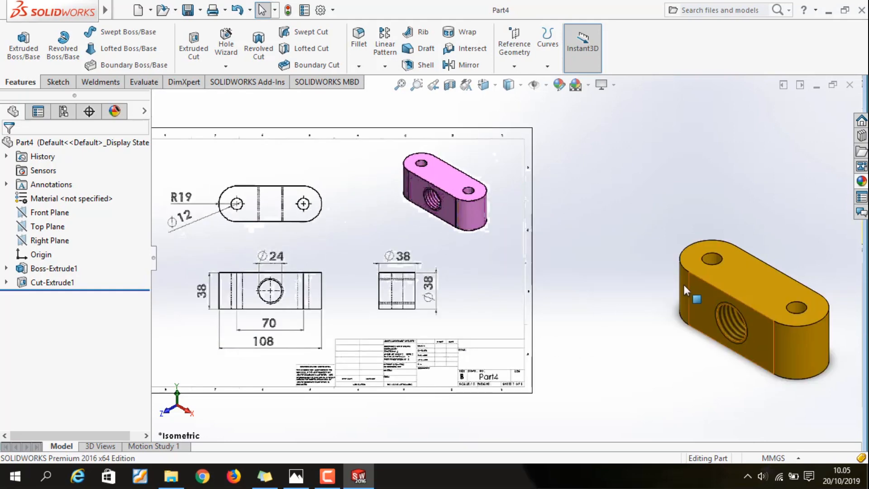
- Move the reference drawing picture closer to the finished block
drag(494, 290, 555, 292)
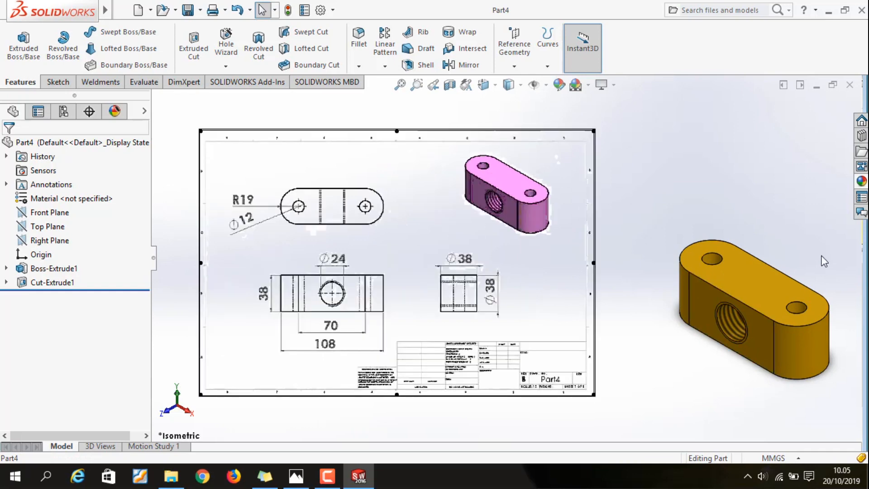
scroll(823, 260, up, 2)
scroll(824, 259, down, 1)
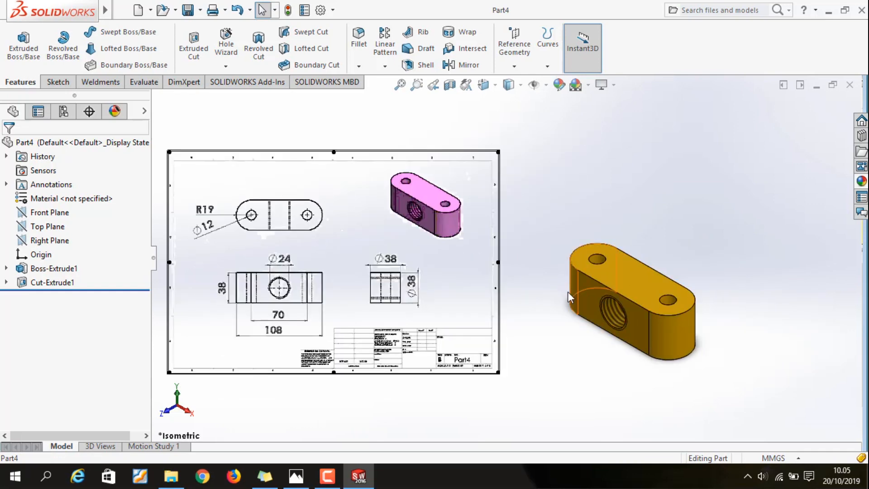
scroll(566, 297, down, 1)
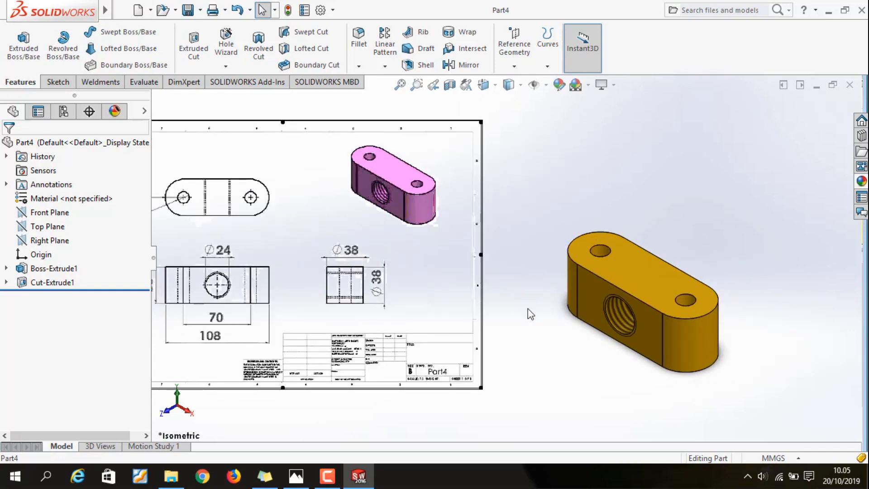